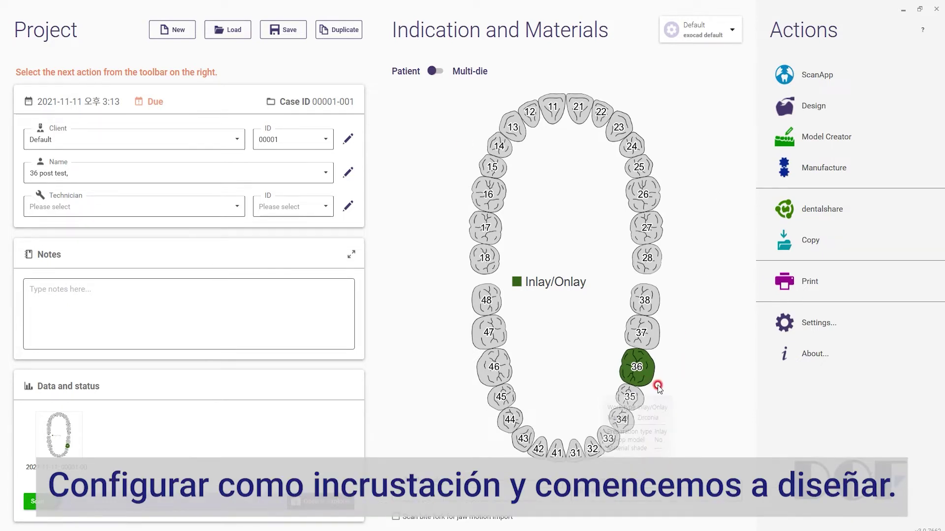
- Launch the design for the tooth 36 inlay/onlay case through to margin line detection
click(798, 119)
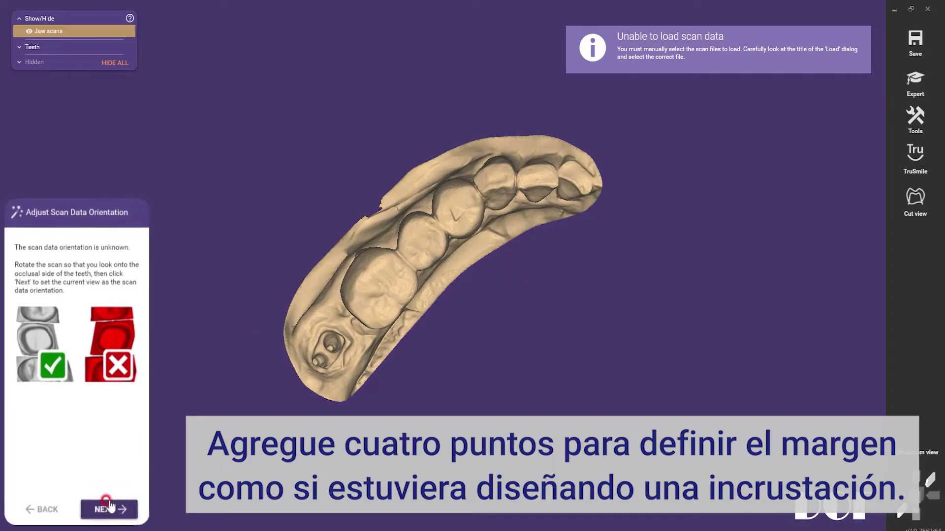
click(103, 510)
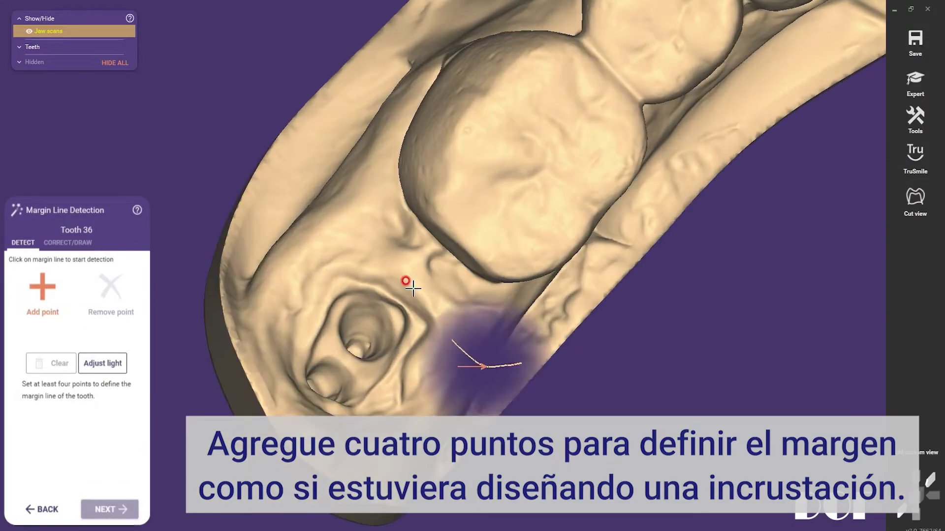
- Place margin points around the tooth 36 preparation to outline the margin, then accept it
click(309, 335)
click(388, 376)
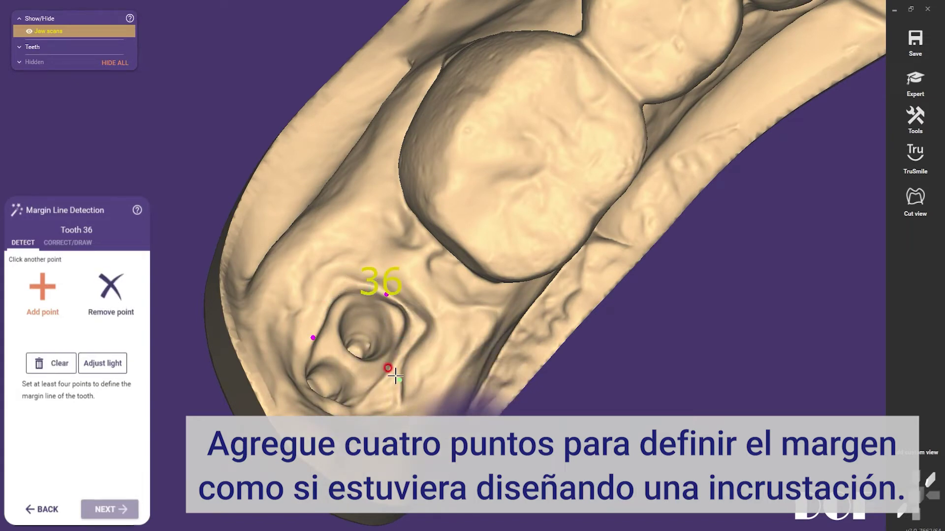
click(329, 403)
click(387, 294)
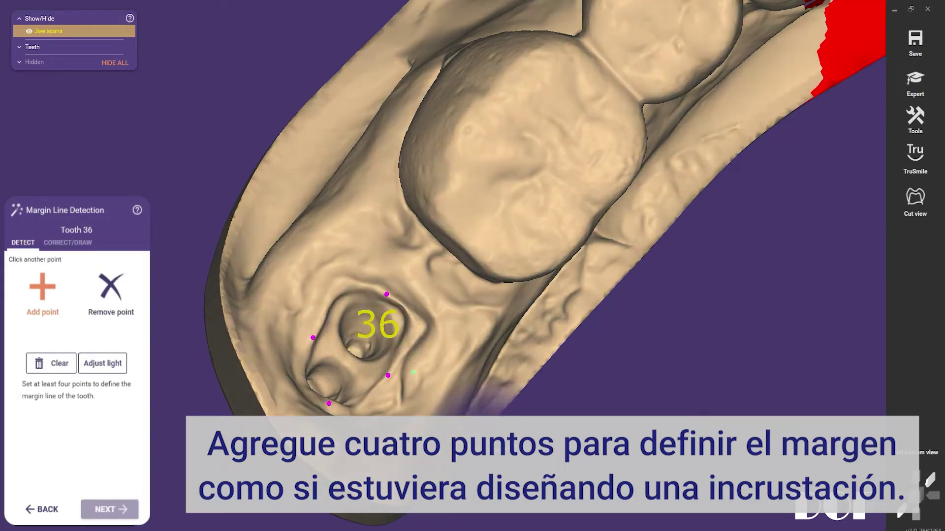
click(414, 389)
click(108, 511)
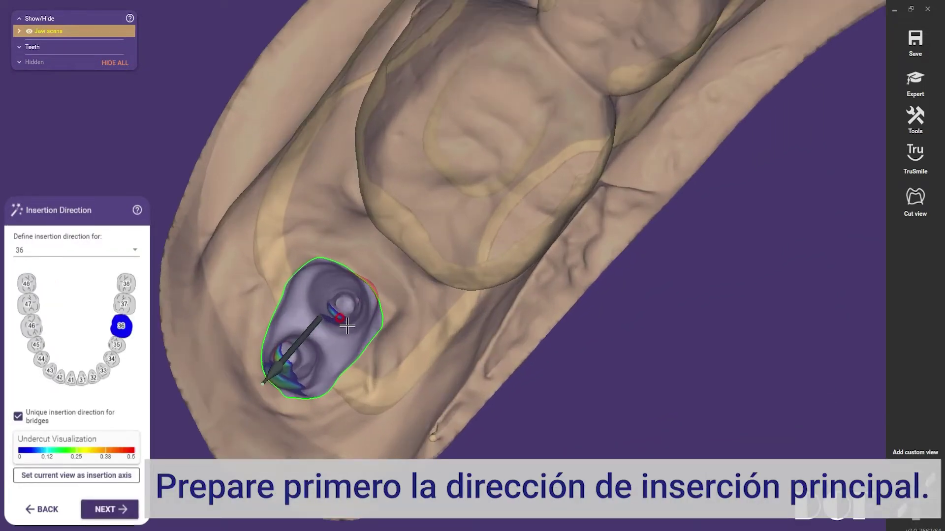
- Align the view with the canal path and set it as tooth 36's insertion axis
drag(347, 326, 333, 337)
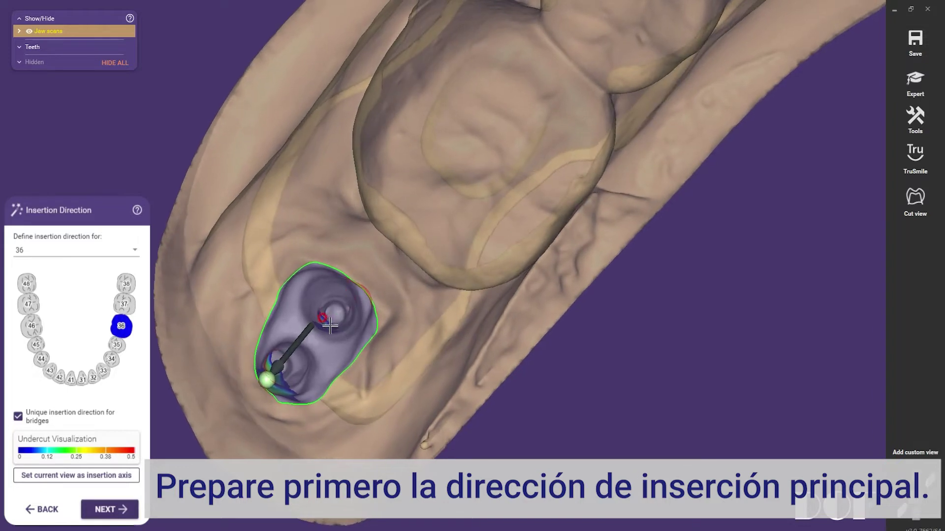
click(83, 471)
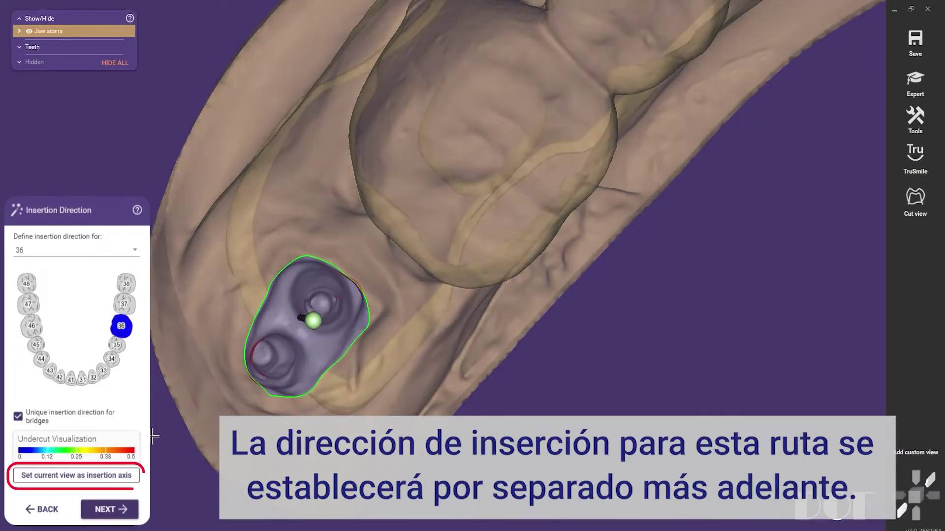
click(107, 477)
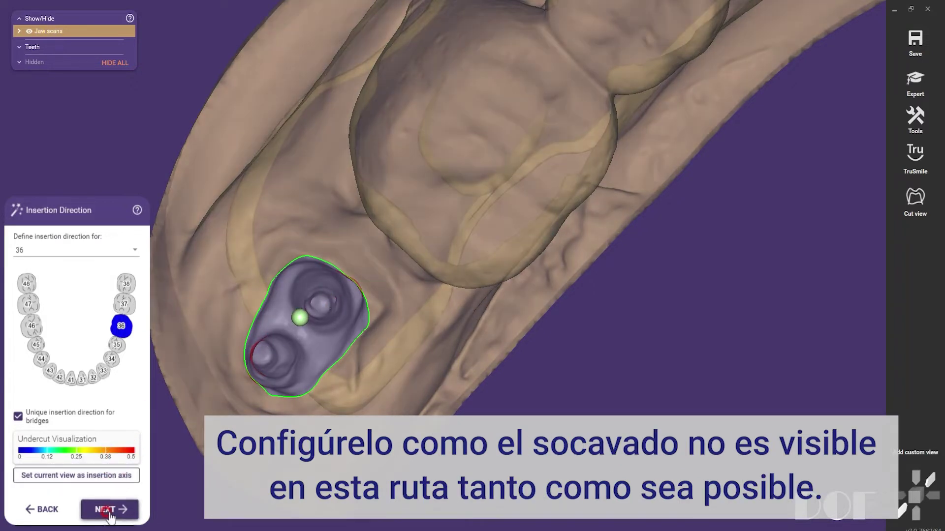
click(108, 512)
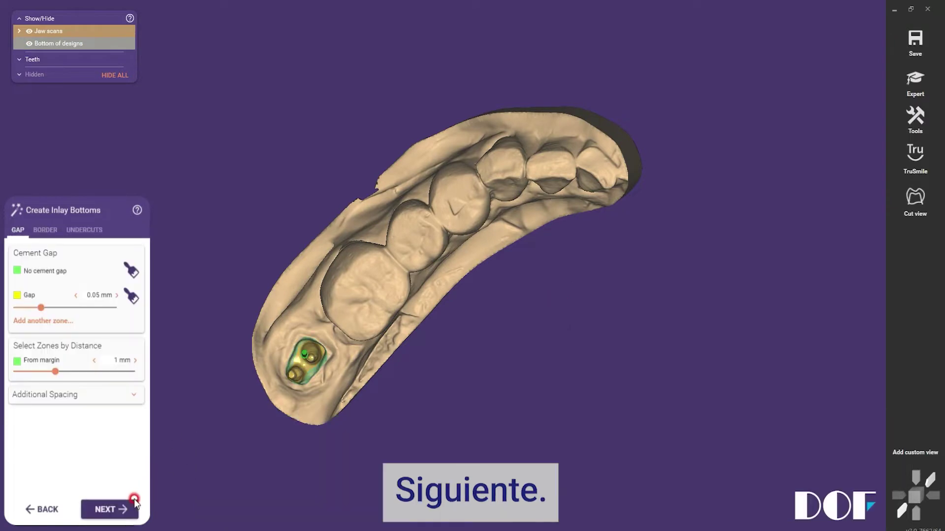
- Accept the inlay bottoms, then shrink and shift the model tooth onto the preparation
click(112, 512)
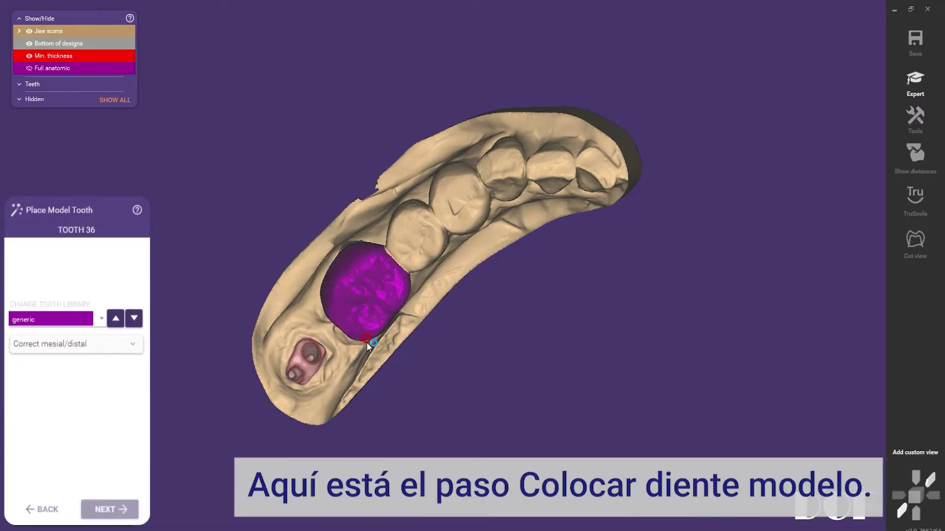
shift+drag(318, 334, 306, 334)
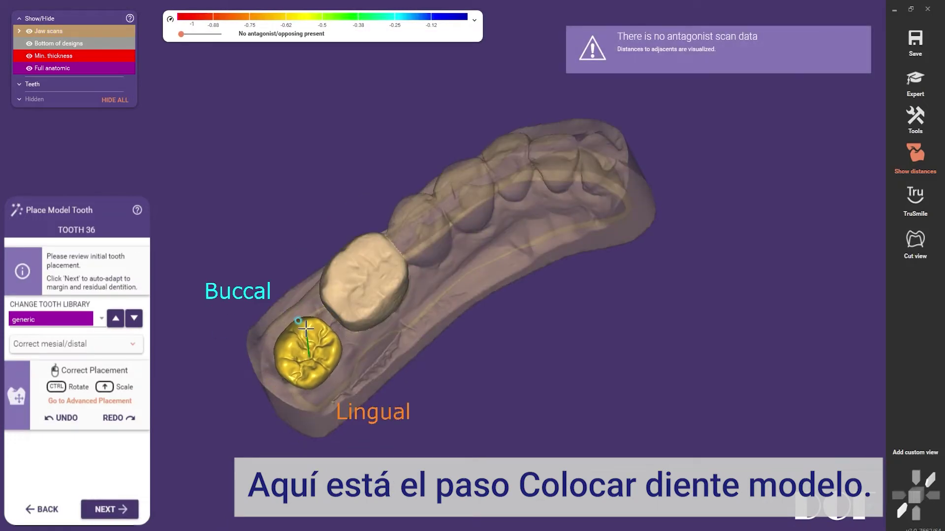
right_drag(307, 333, 359, 406)
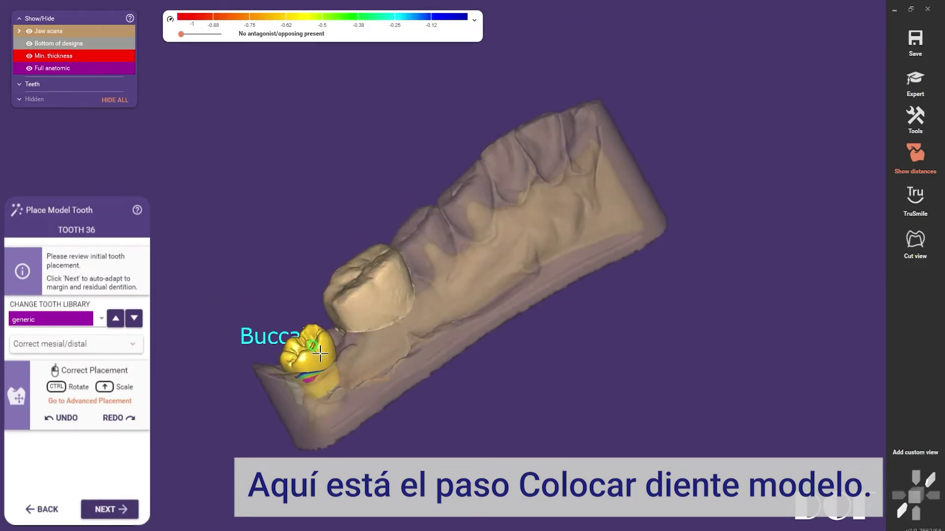
drag(305, 340, 300, 329)
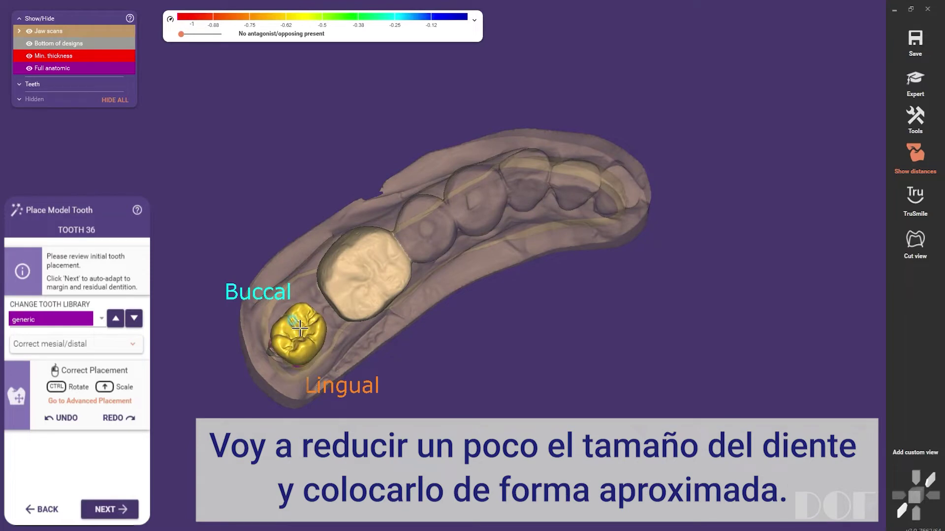
right_drag(300, 329, 345, 394)
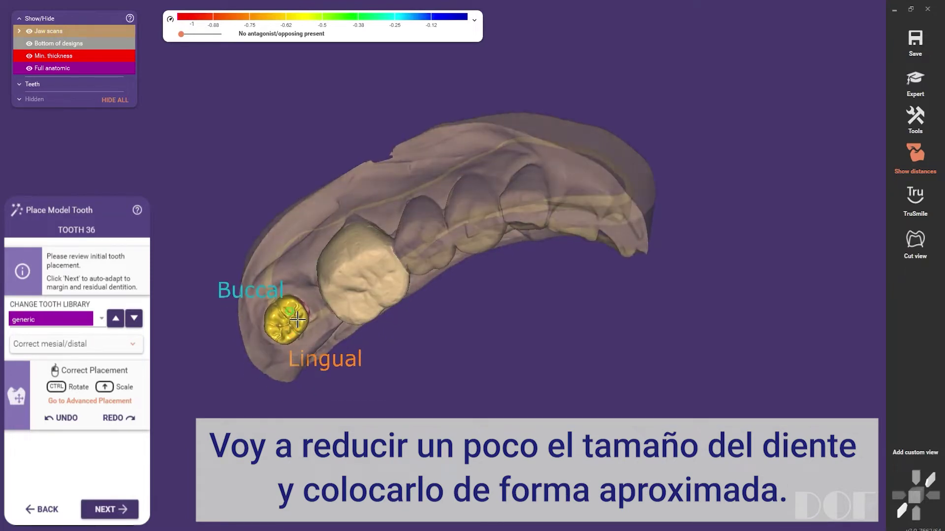
click(111, 510)
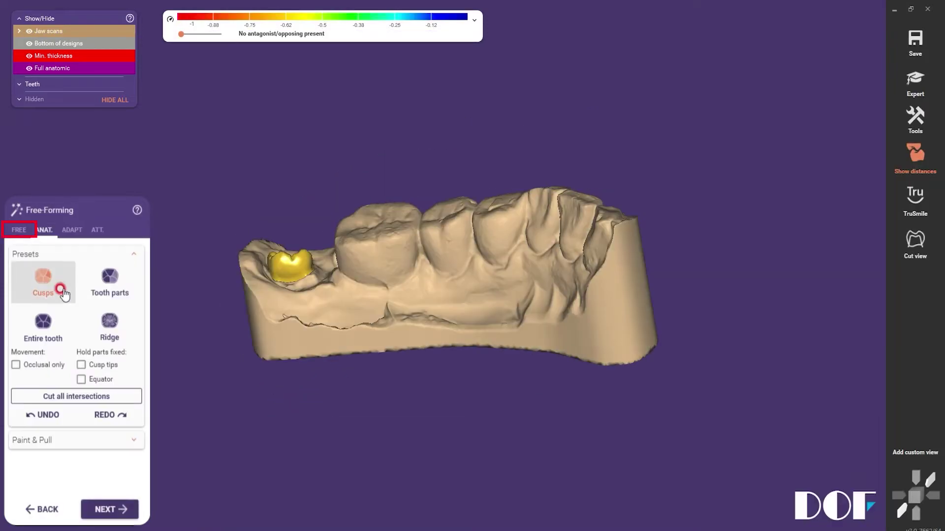
- Select the Smooth/Flatten free-forming tool and view the crown from above
click(19, 230)
scroll(324, 280, up, 5)
click(110, 264)
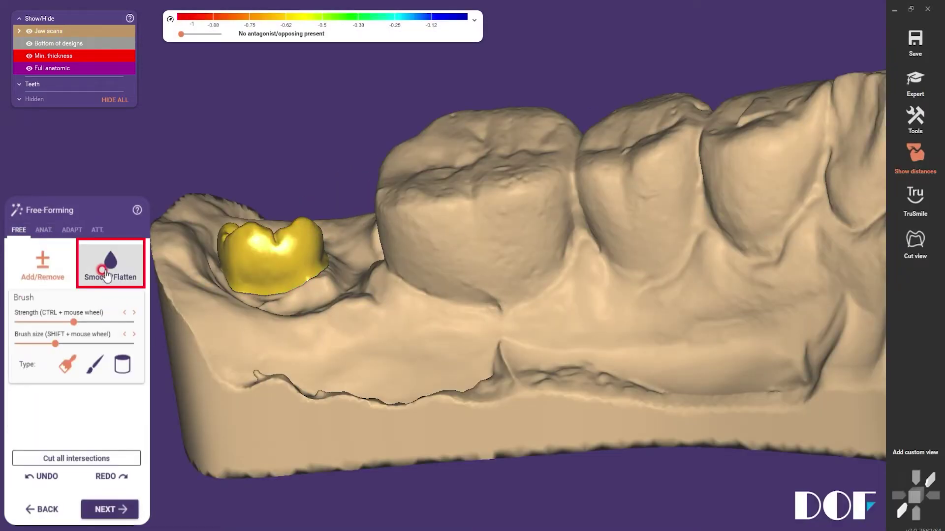
shift+scroll(276, 303, down, 5)
right_drag(270, 274, 226, 185)
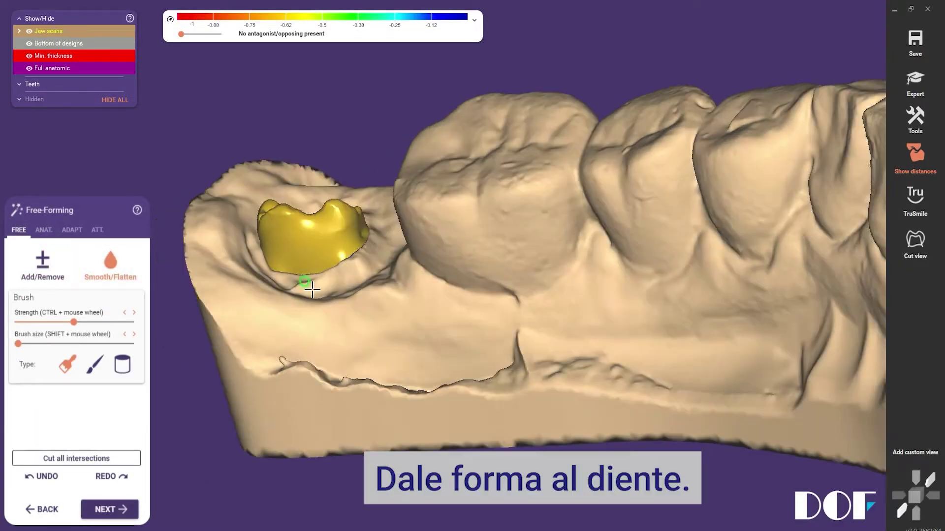
mouse_move(236, 152)
right_down()
mouse_move(359, 162)
mouse_move(257, 163)
right_up()
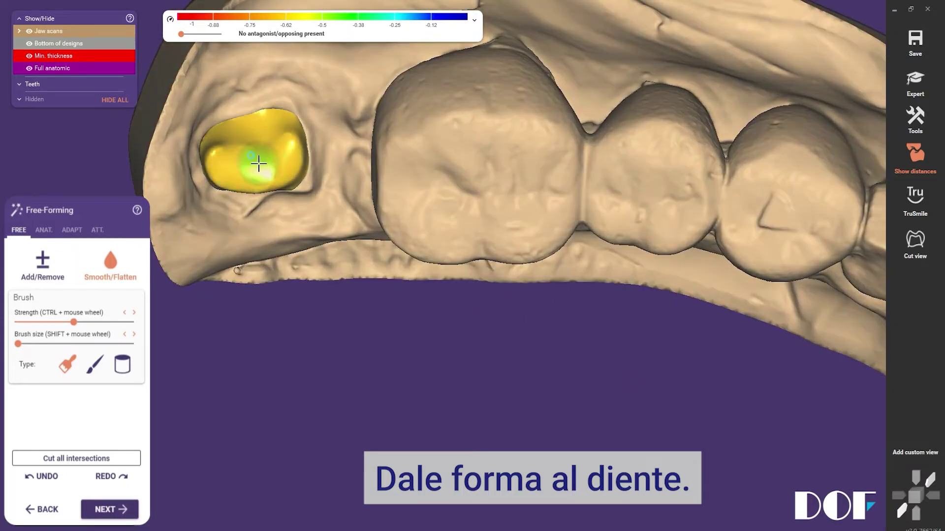
- Flatten the crown into an abutment-like post and move past the adaptation step
scroll(262, 127, up, 5)
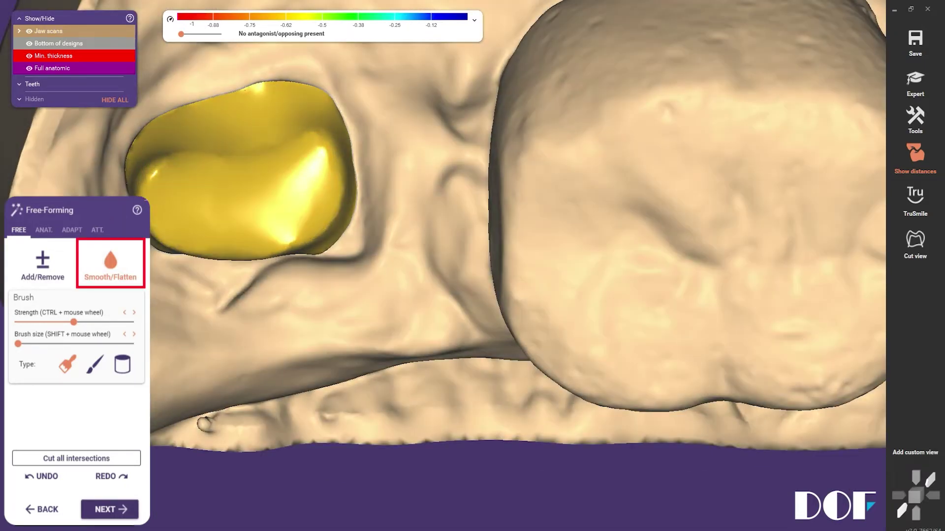
shift+scroll(211, 152, up, 5)
scroll(379, 223, down, 5)
scroll(376, 217, down, 2)
scroll(377, 228, down, 2)
mouse_move(376, 229)
right_down()
mouse_move(391, 205)
mouse_move(384, 249)
mouse_move(391, 242)
mouse_move(374, 267)
mouse_move(402, 283)
right_up()
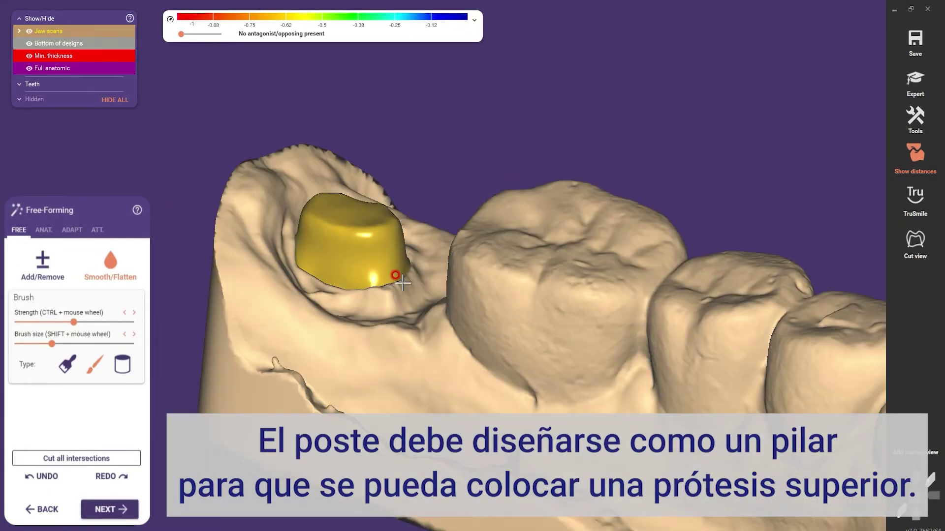
click(112, 511)
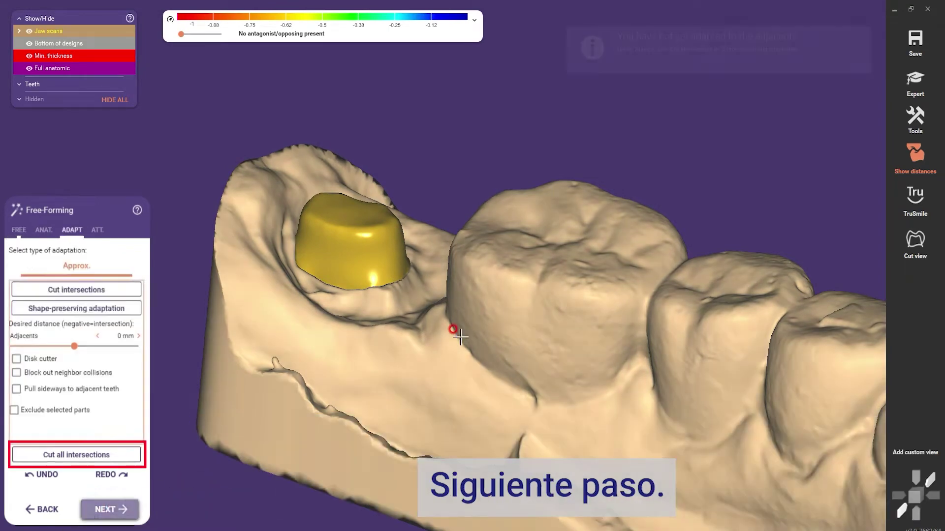
click(108, 511)
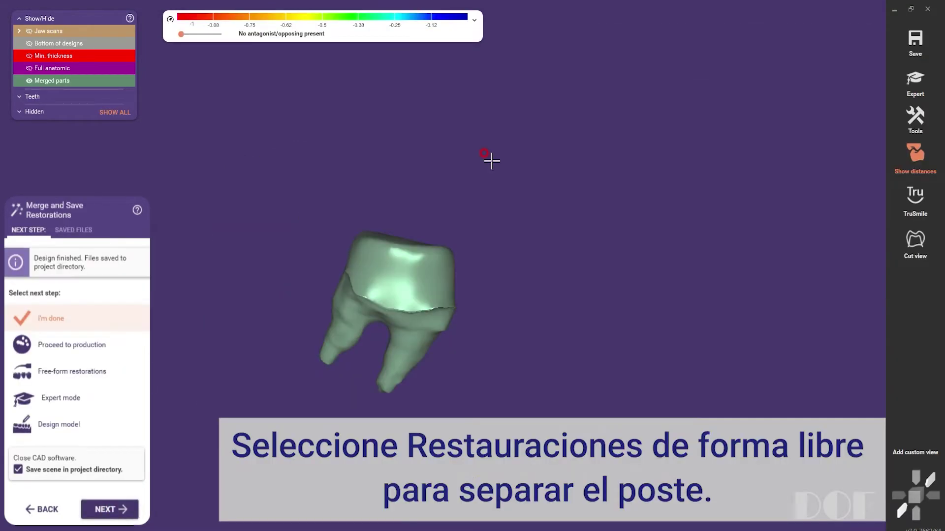
- Choose Free-form restorations to edit the merged tooth 36 restoration
click(101, 377)
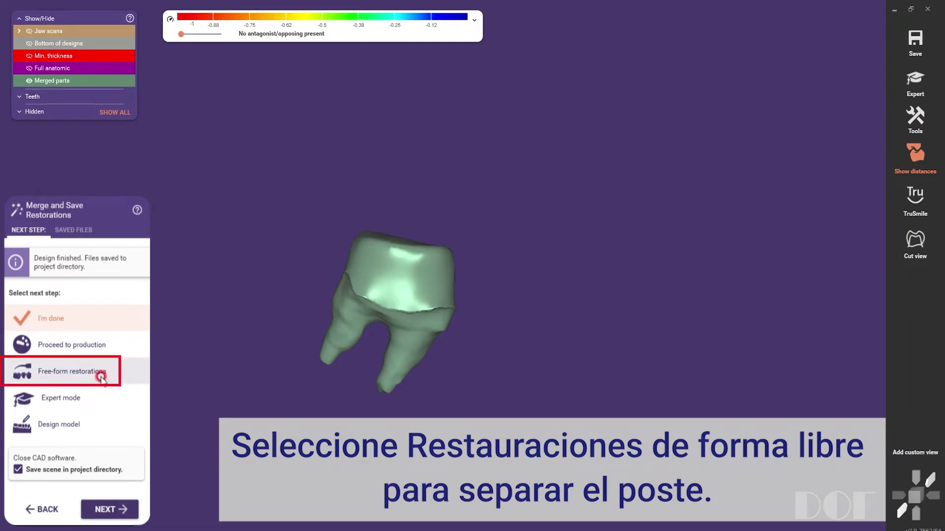
click(127, 512)
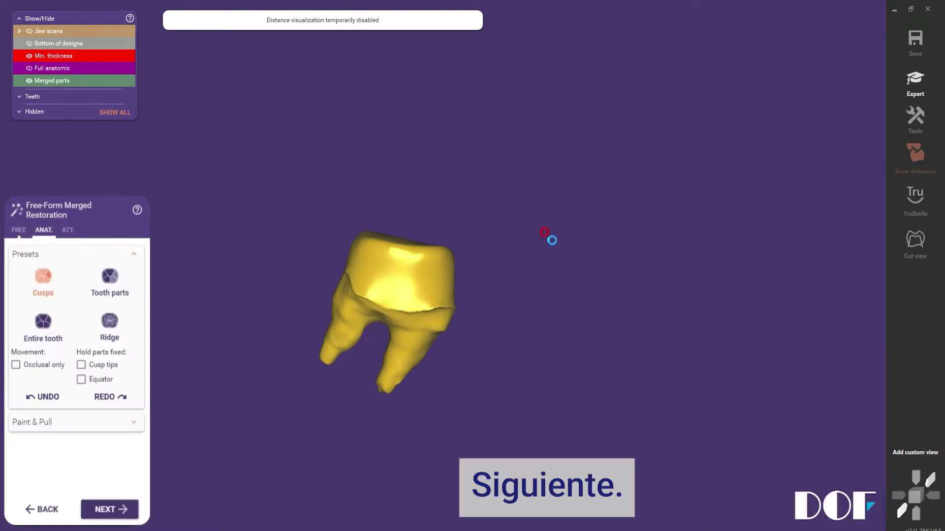
- Set the attachment to Subtract mode and choose Load from file in the library
click(67, 232)
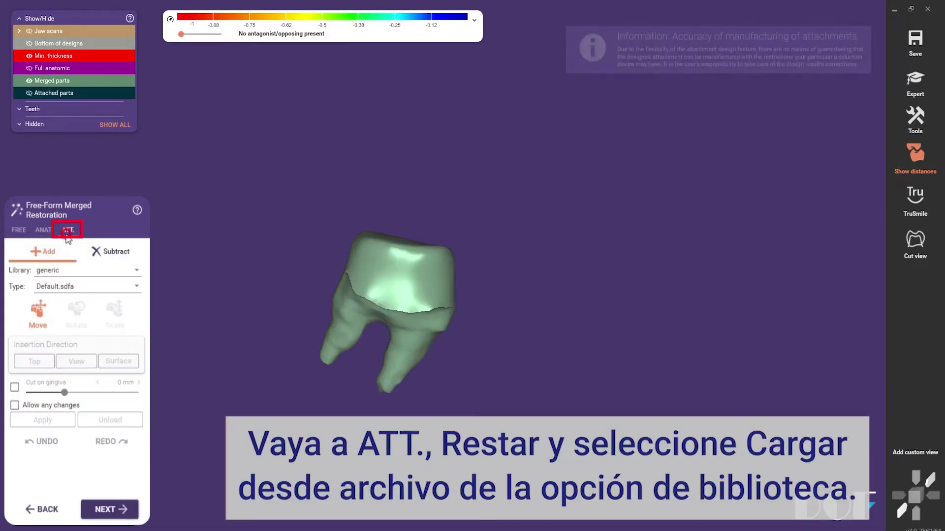
click(107, 254)
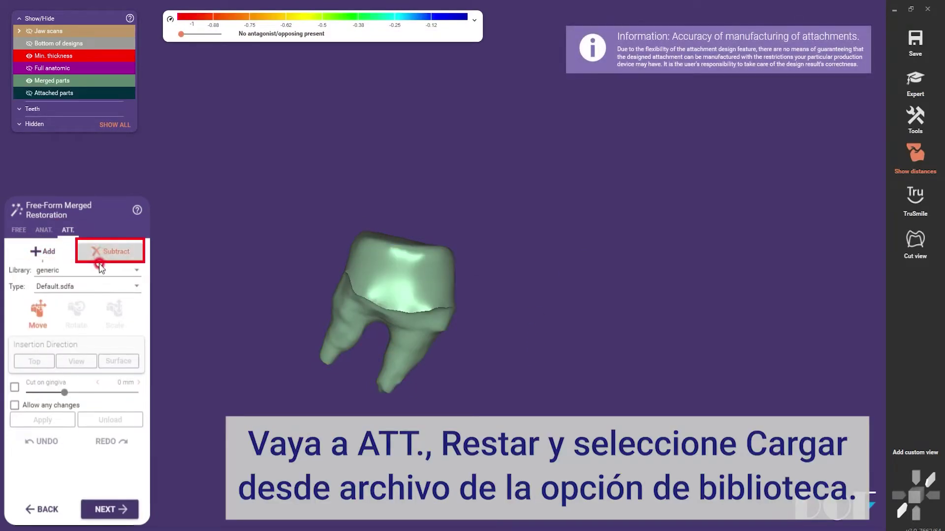
click(100, 268)
scroll(89, 434, down, 5)
click(82, 486)
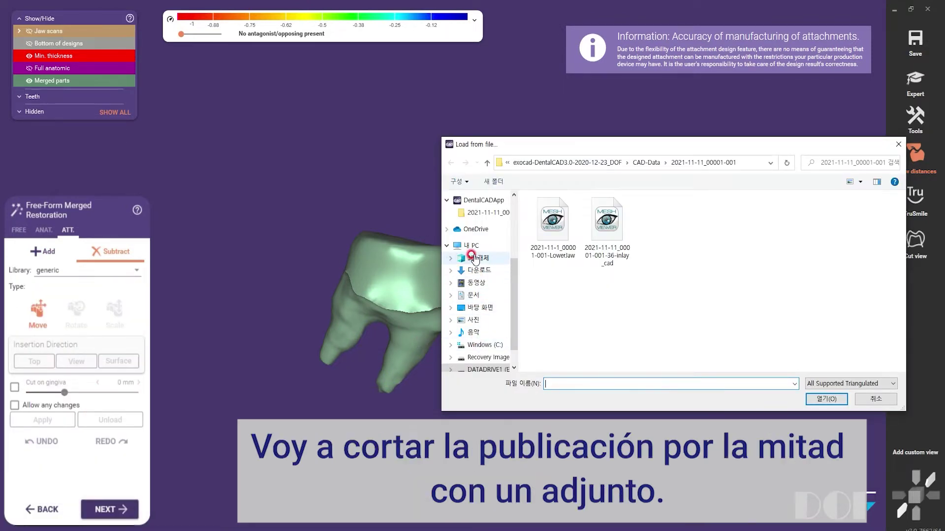
- Open the saved keyhole attachment STL from the Desktop
click(475, 311)
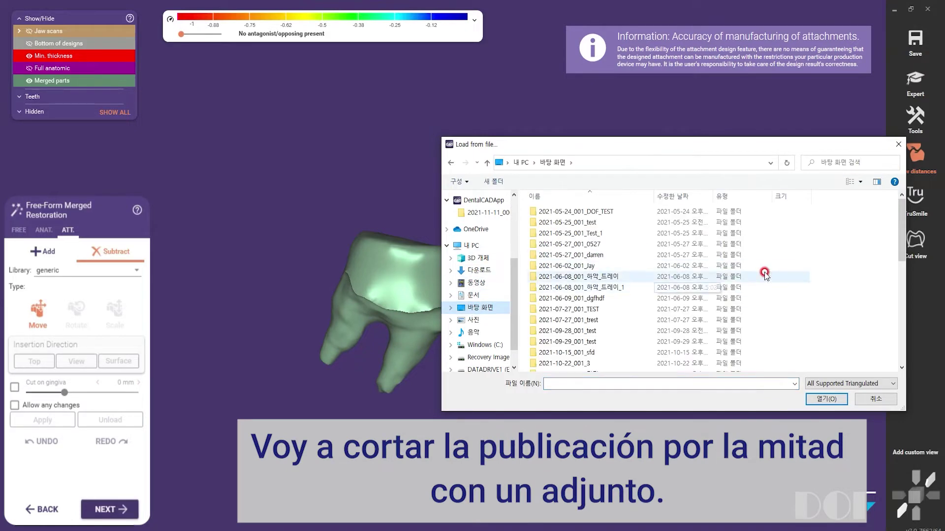
scroll(580, 296, down, 5)
scroll(582, 294, down, 5)
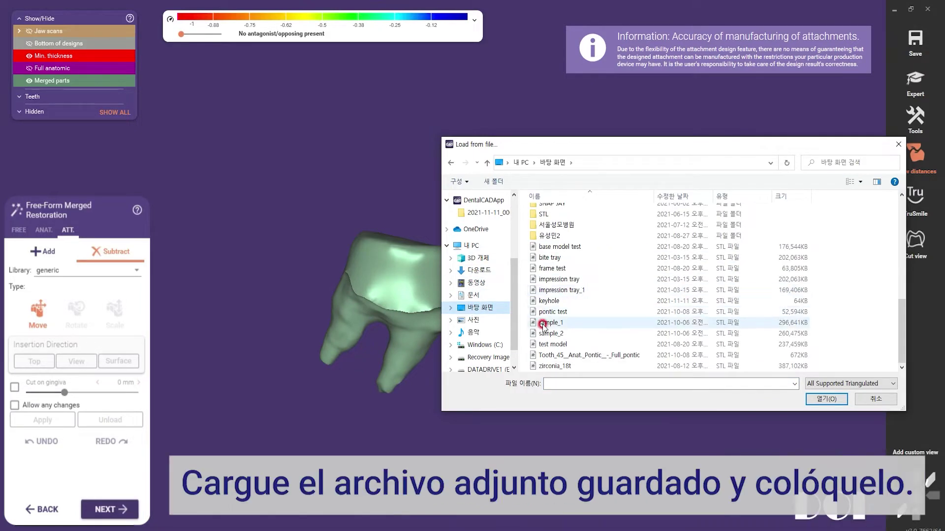
click(549, 301)
click(826, 399)
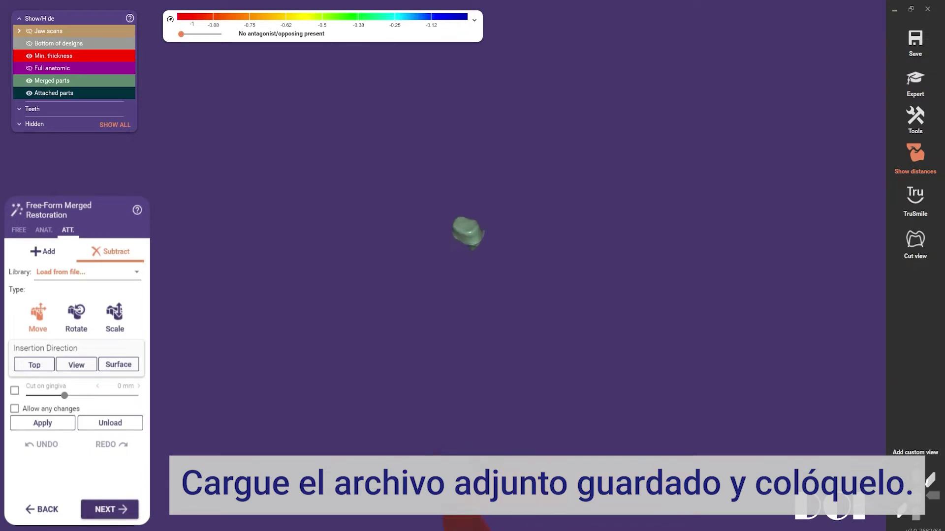
- Rotate the keyhole attachment to stand upright beside the tooth
click(474, 270)
scroll(475, 270, up, 5)
right_drag(594, 424, 469, 236)
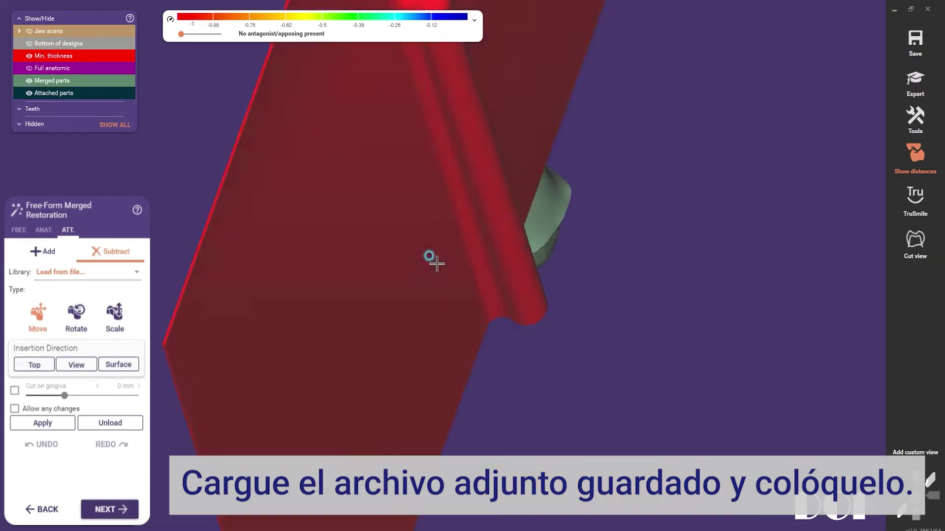
scroll(506, 295, down, 5)
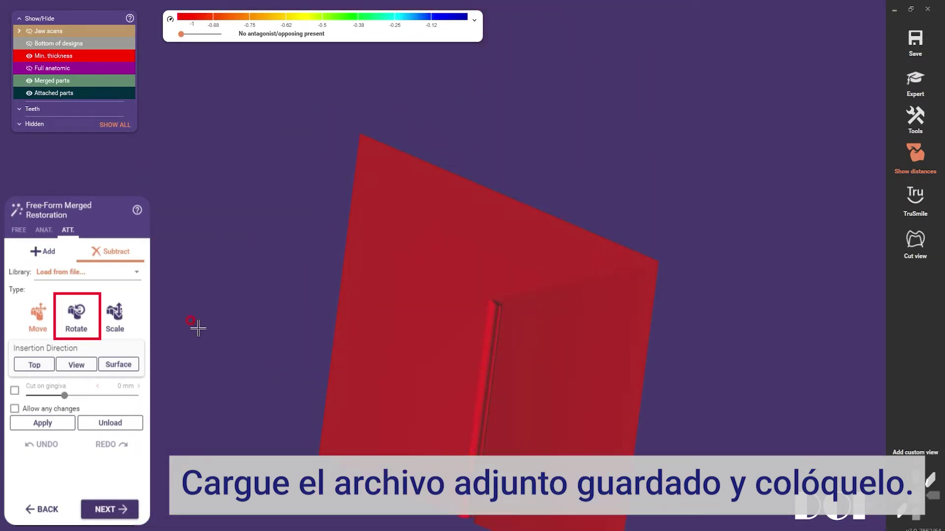
click(76, 315)
drag(468, 306, 484, 517)
right_drag(485, 517, 418, 207)
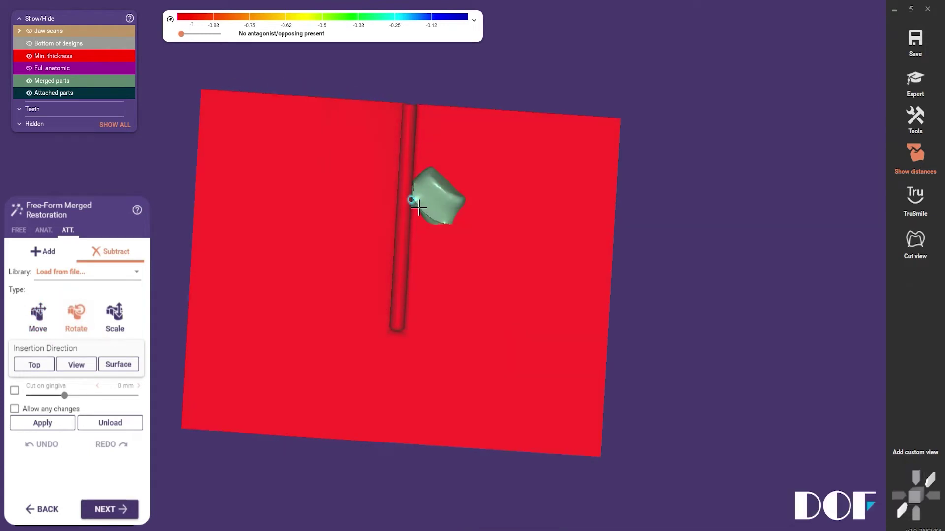
- Move the attachment upward and tilt it across the tooth 36 post
click(37, 312)
mouse_move(580, 179)
right_down()
mouse_move(468, 390)
mouse_move(430, 412)
mouse_move(407, 407)
mouse_move(436, 420)
mouse_move(426, 431)
right_up()
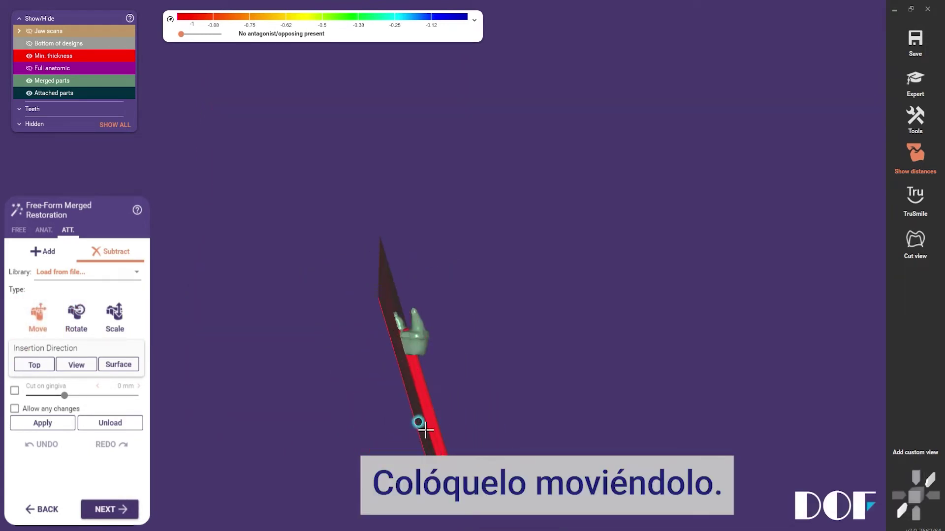
drag(395, 300, 395, 289)
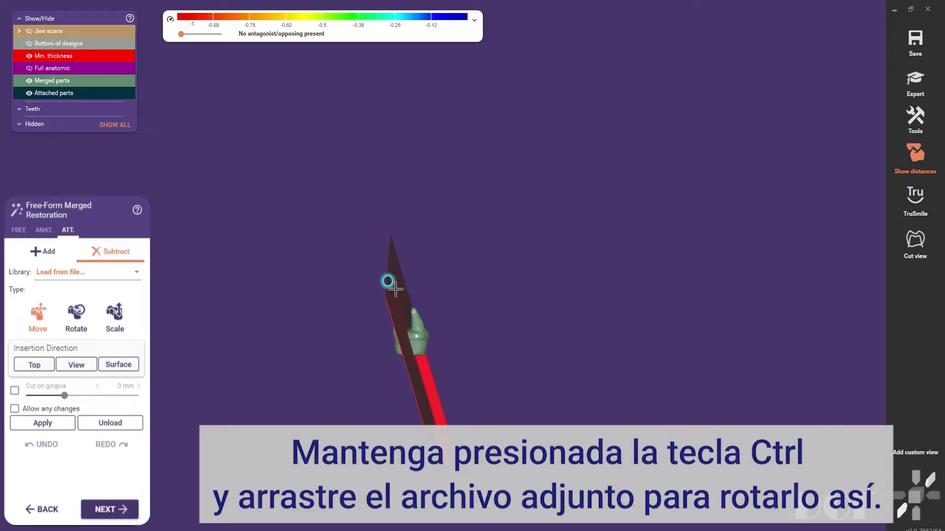
scroll(426, 317, up, 3)
scroll(355, 271, up, 2)
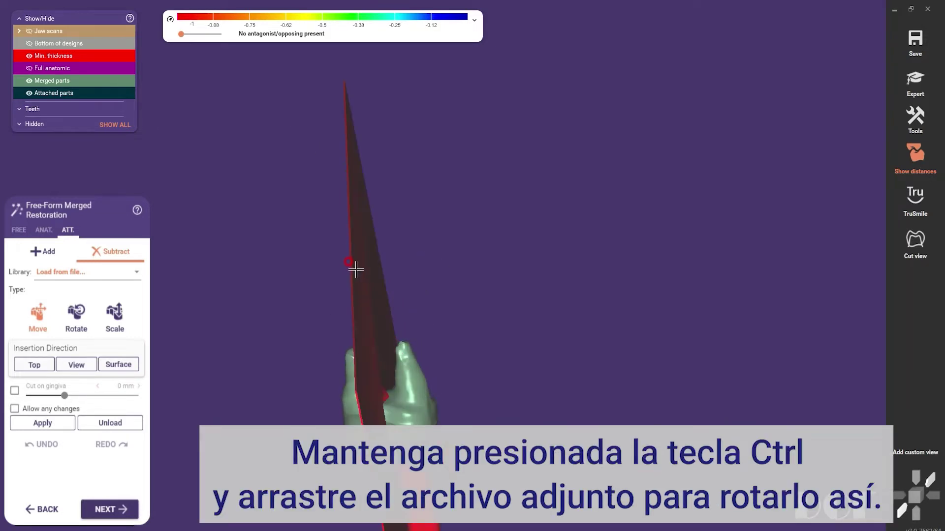
mouse_move(389, 305)
ctrl+mouse_down()
mouse_move(396, 300)
mouse_move(409, 361)
ctrl+mouse_up()
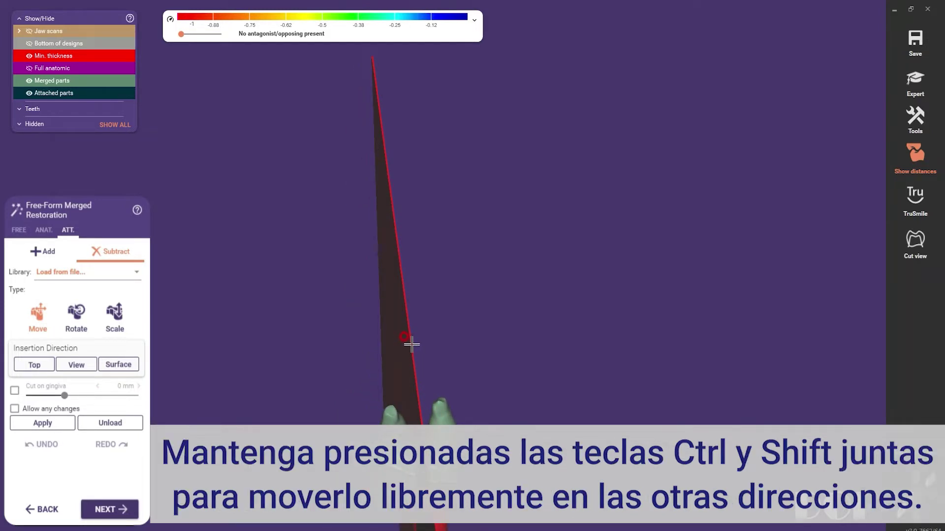
mouse_move(411, 345)
ctrl+shift+mouse_down()
mouse_move(431, 331)
mouse_move(419, 313)
mouse_move(439, 416)
ctrl+shift+mouse_up()
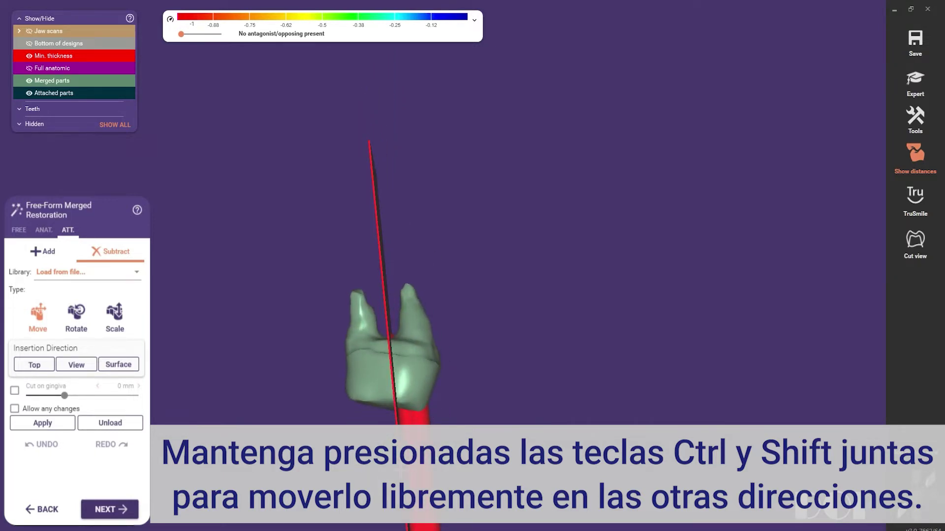
- Tilt the attachment slightly along the insertion path and check it against the roots
scroll(499, 365, up, 5)
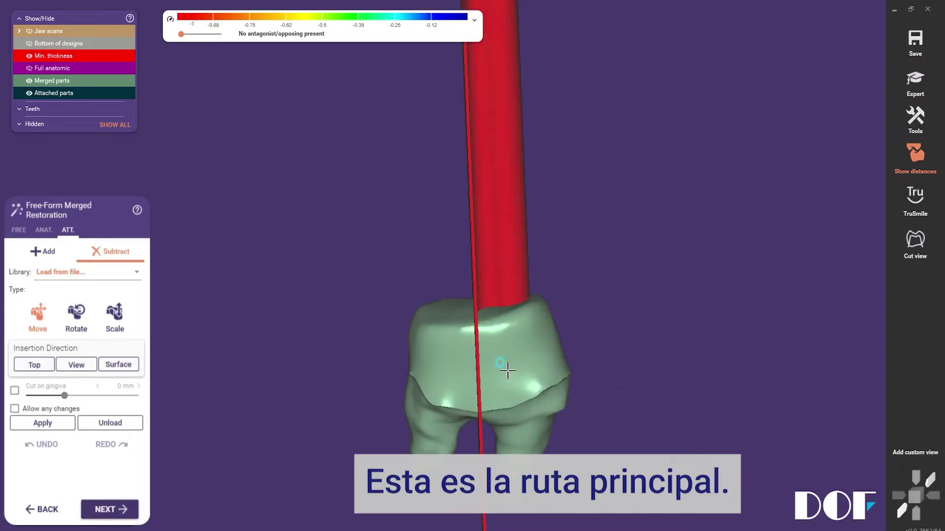
middle_drag(507, 370, 506, 327)
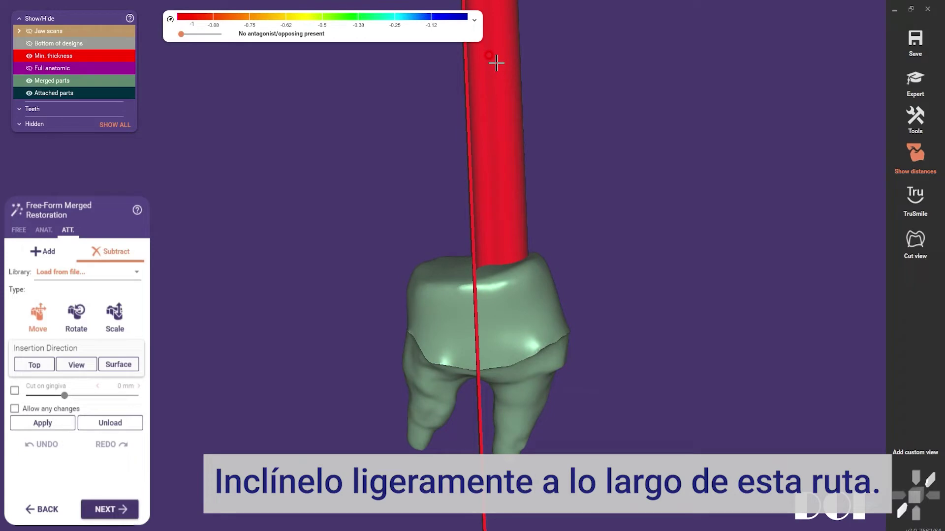
scroll(522, 104, down, 3)
scroll(534, 92, down, 4)
drag(519, 38, 544, 69)
right_drag(546, 69, 553, 176)
scroll(538, 195, up, 2)
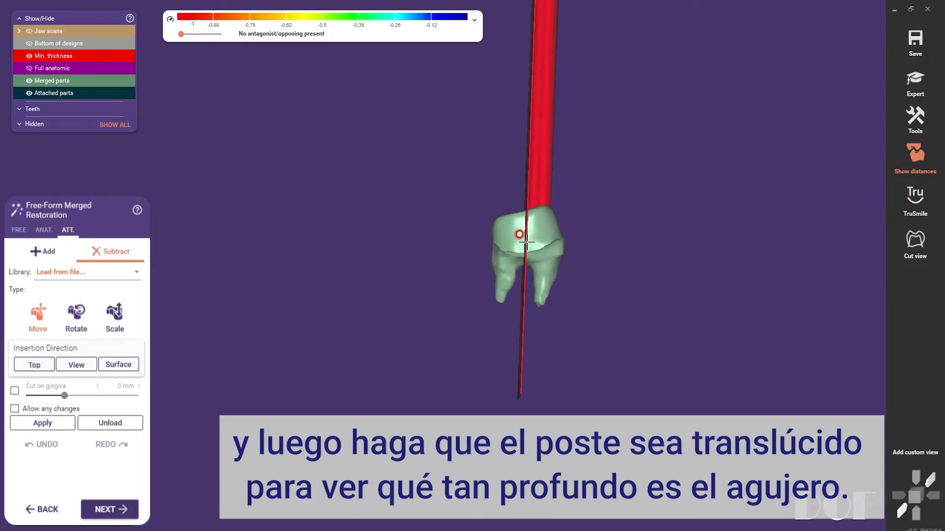
- Set merged parts opacity to 55% and raise the post slightly inside the tooth
scroll(542, 239, up, 2)
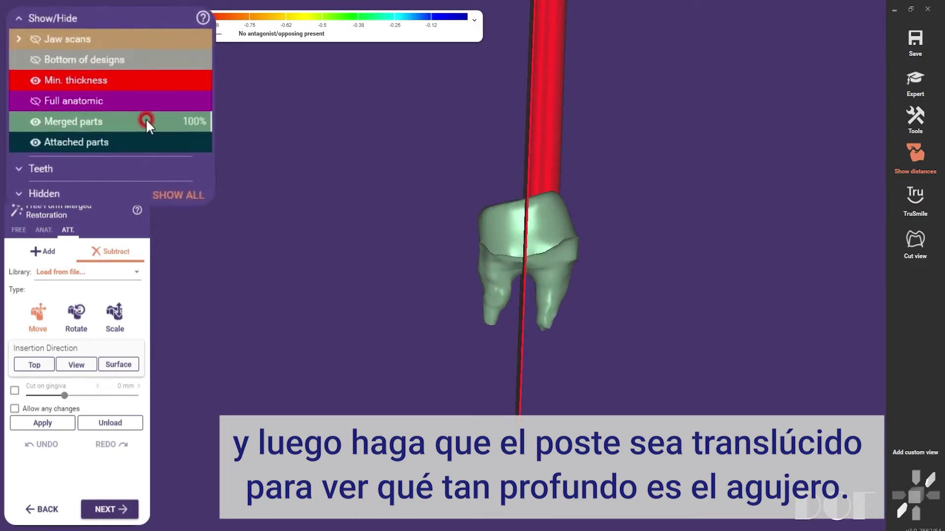
mouse_move(146, 119)
mouse_down()
mouse_move(156, 129)
mouse_move(131, 132)
mouse_up()
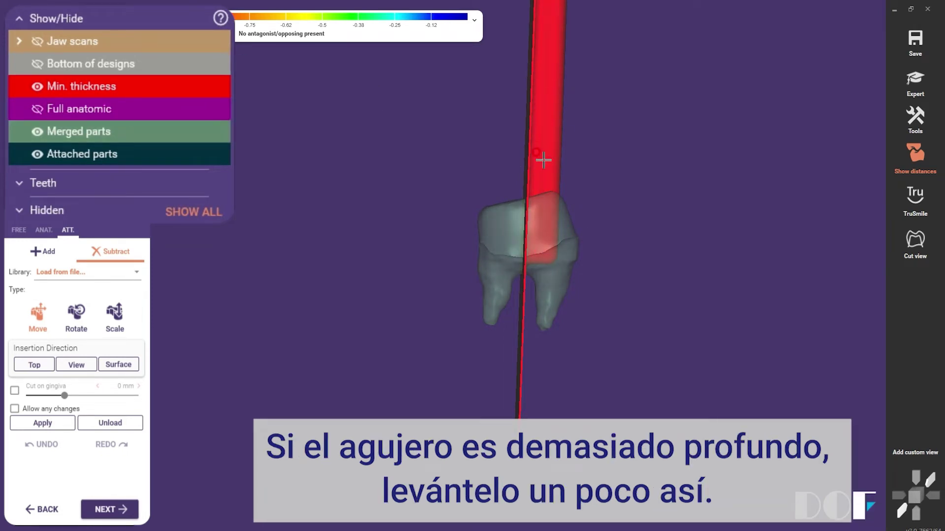
drag(543, 153, 543, 124)
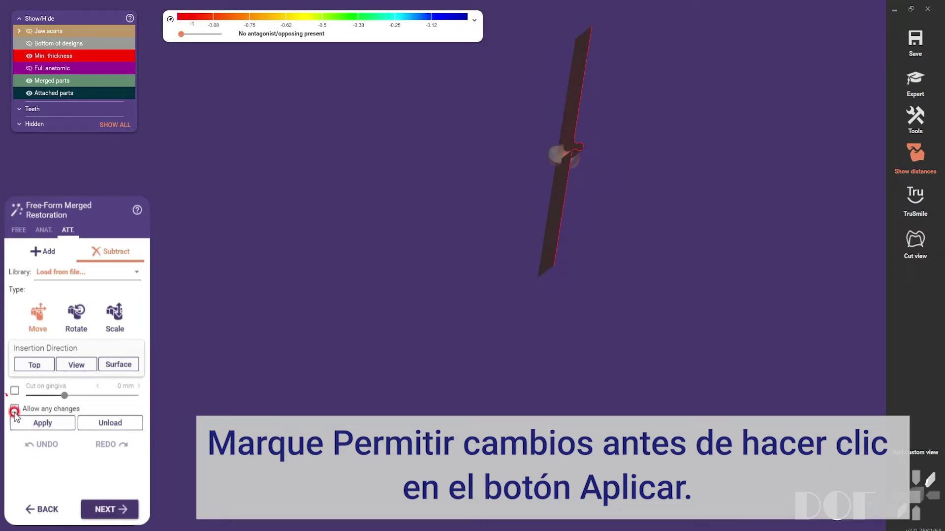
- Apply the subtractive attachment to split the post and finish the free-form step
click(51, 432)
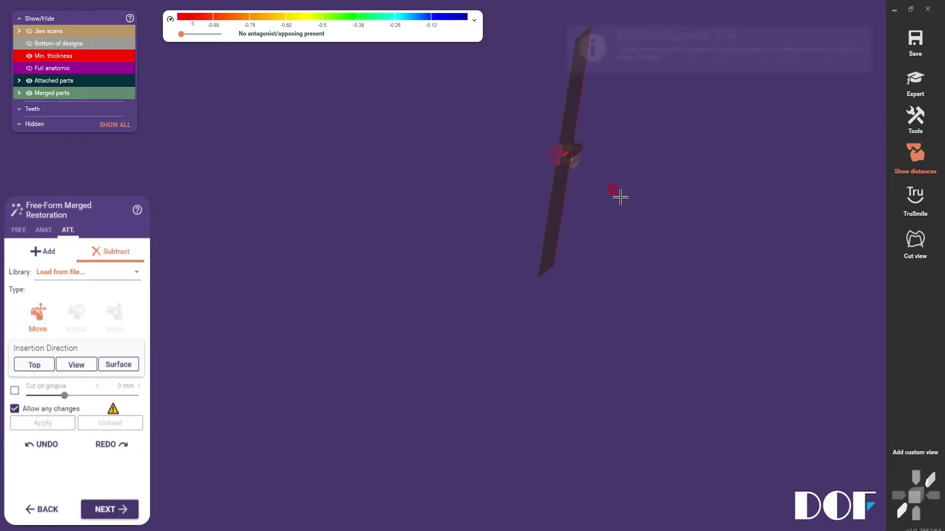
scroll(523, 213, up, 2)
scroll(477, 226, up, 3)
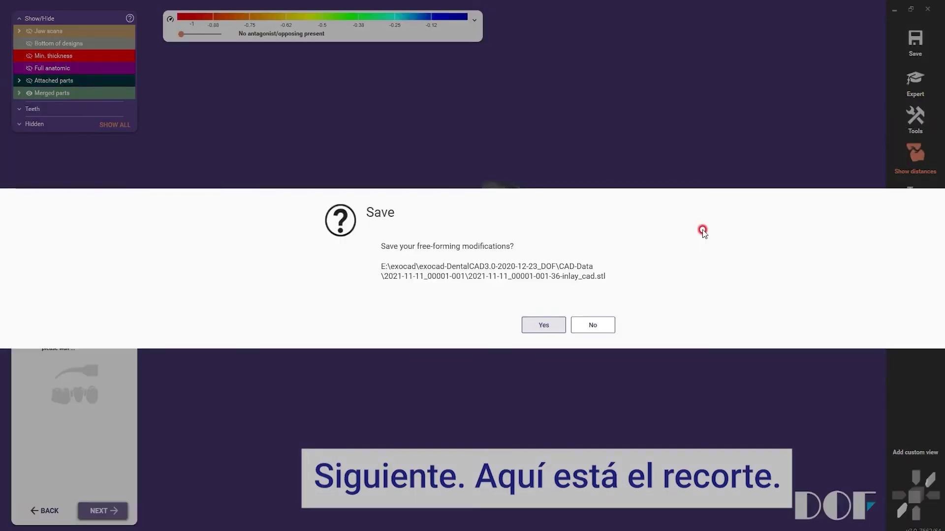
click(534, 326)
right_drag(608, 146, 508, 269)
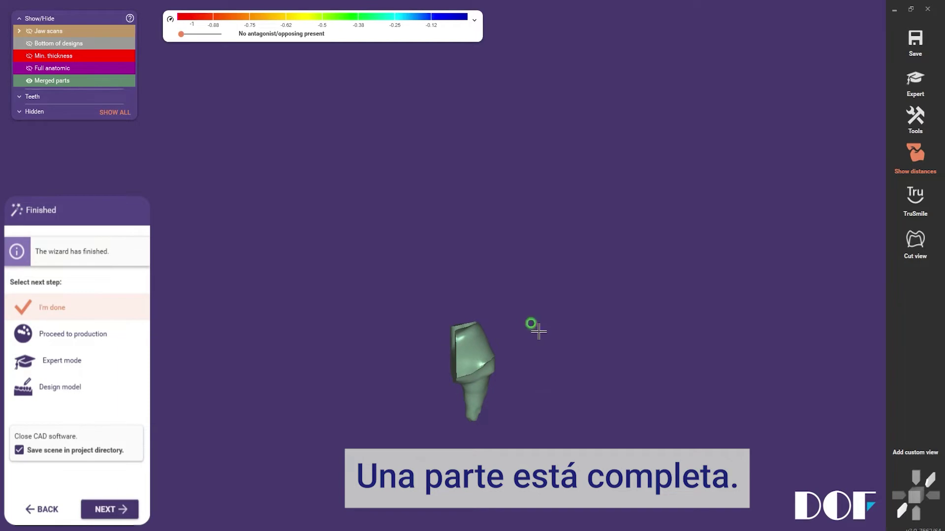
right_drag(539, 331, 500, 296)
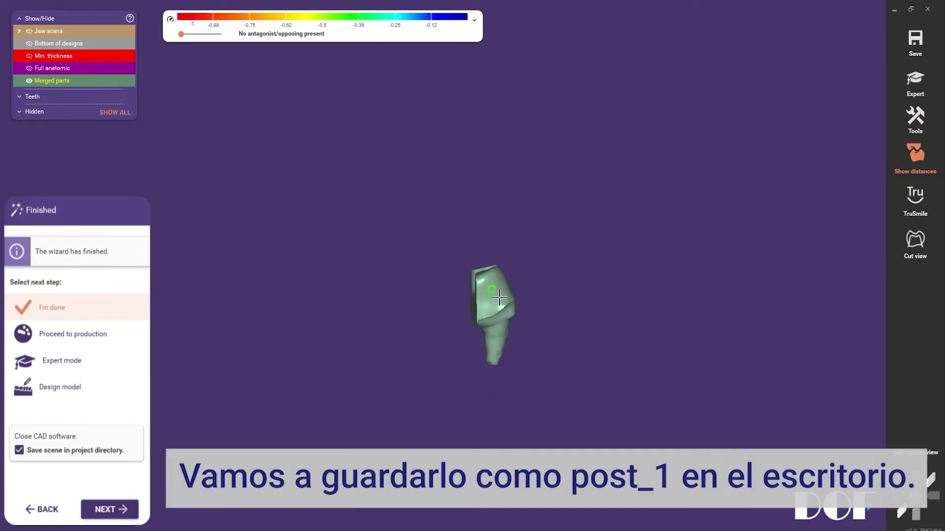
- Save the post piece as an STL file named post_1
right_click(498, 297)
click(534, 400)
text(post_1)
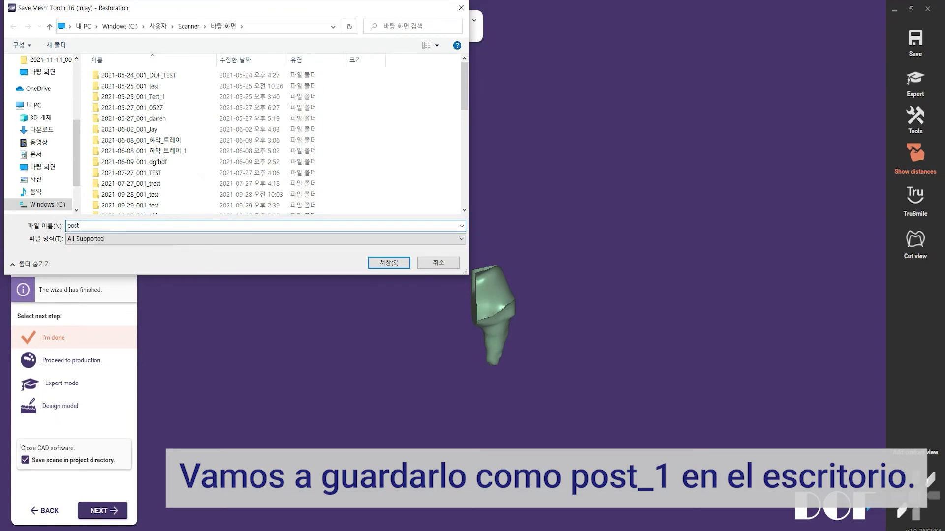
click(143, 239)
click(130, 265)
click(395, 267)
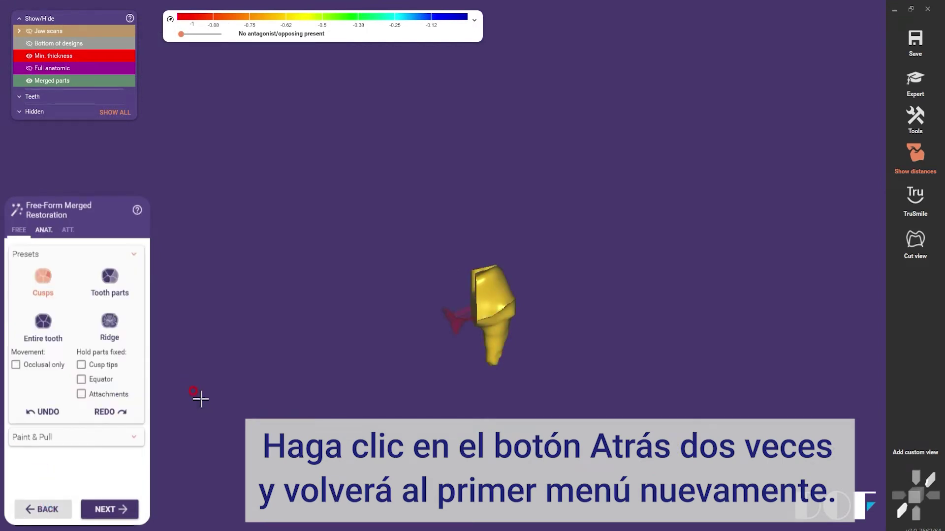
- Go back, abort the free-forming changes, and choose Free-form restorations again
click(54, 514)
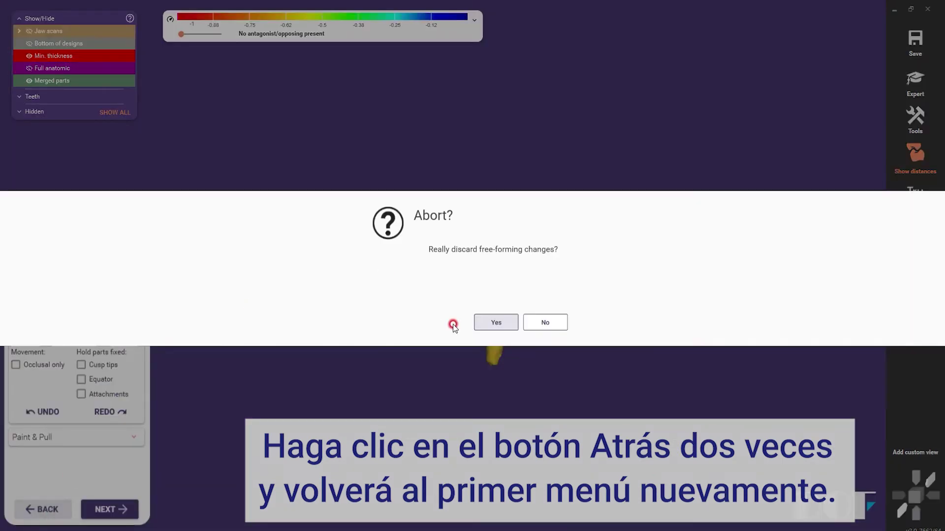
click(496, 325)
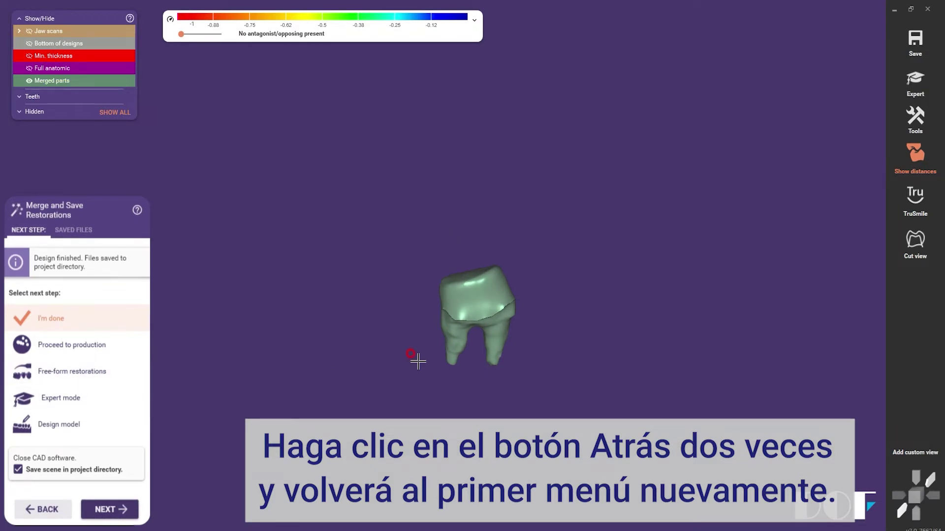
click(108, 378)
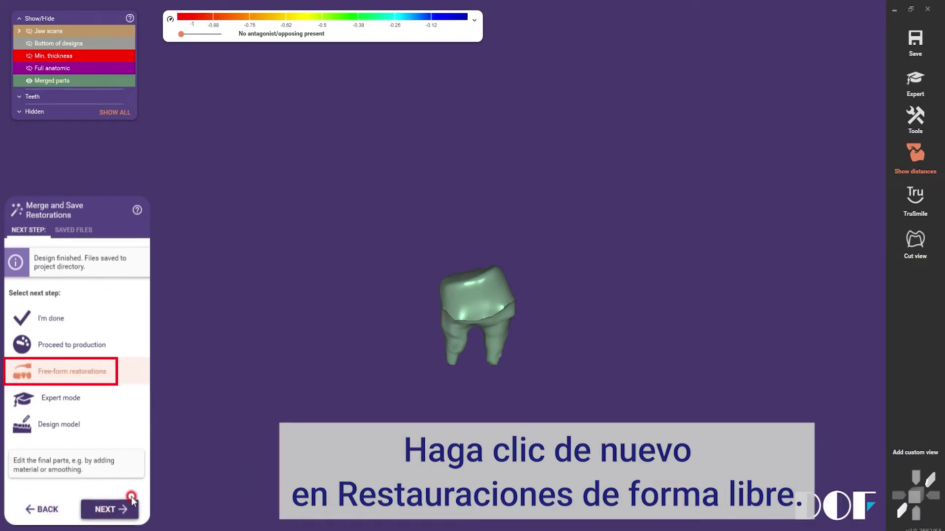
- Enter free-form editing and load post_1 from file as a Subtract attachment
click(72, 372)
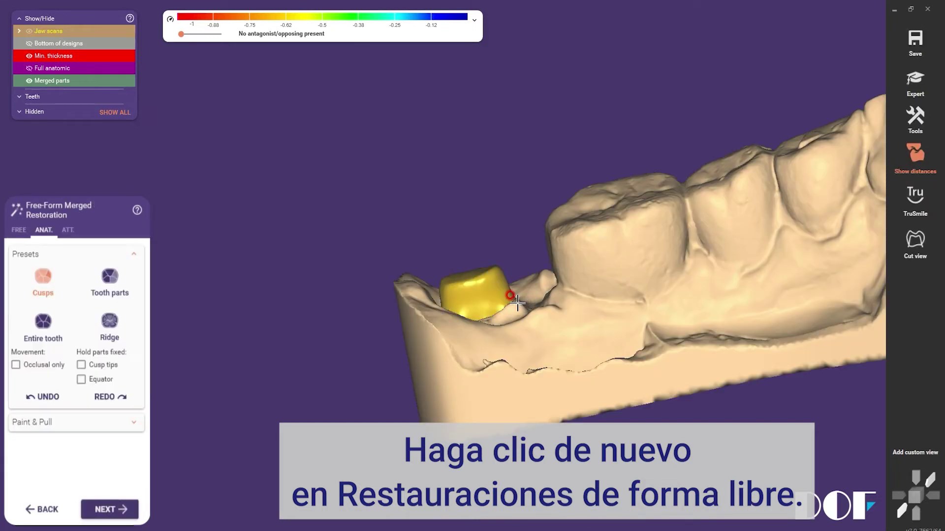
click(68, 231)
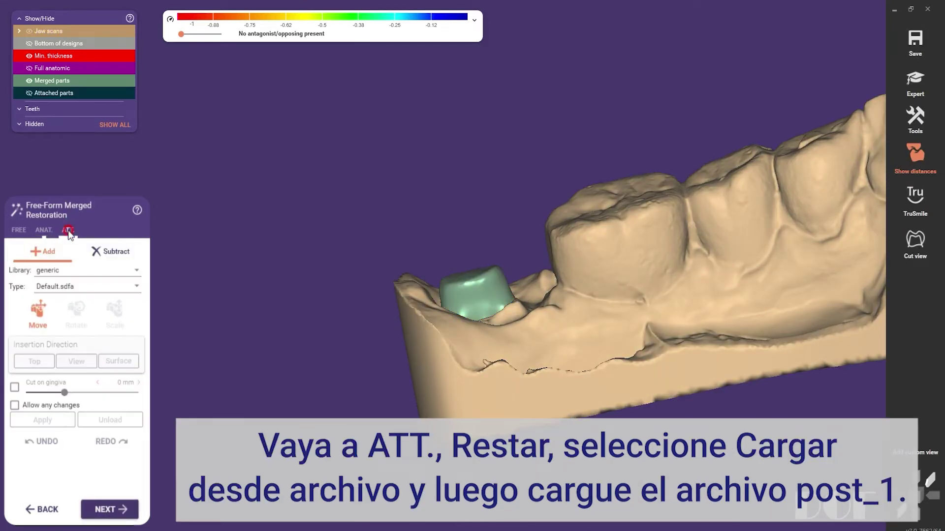
click(96, 274)
scroll(88, 440, down, 5)
click(93, 482)
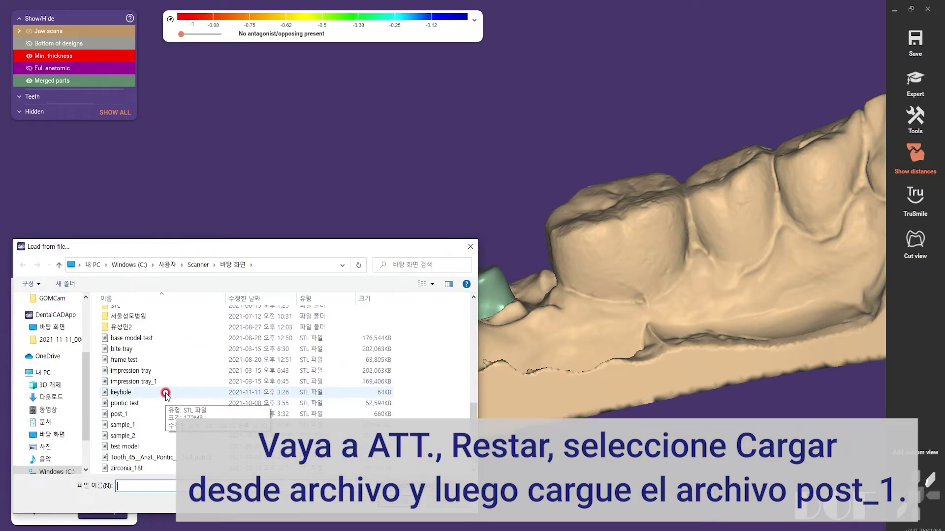
click(162, 414)
double_click(162, 414)
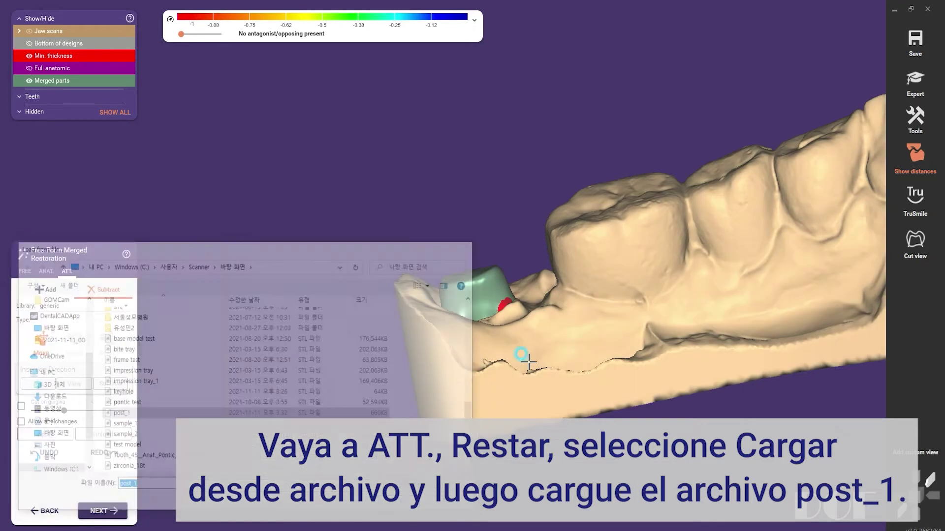
scroll(492, 325, up, 3)
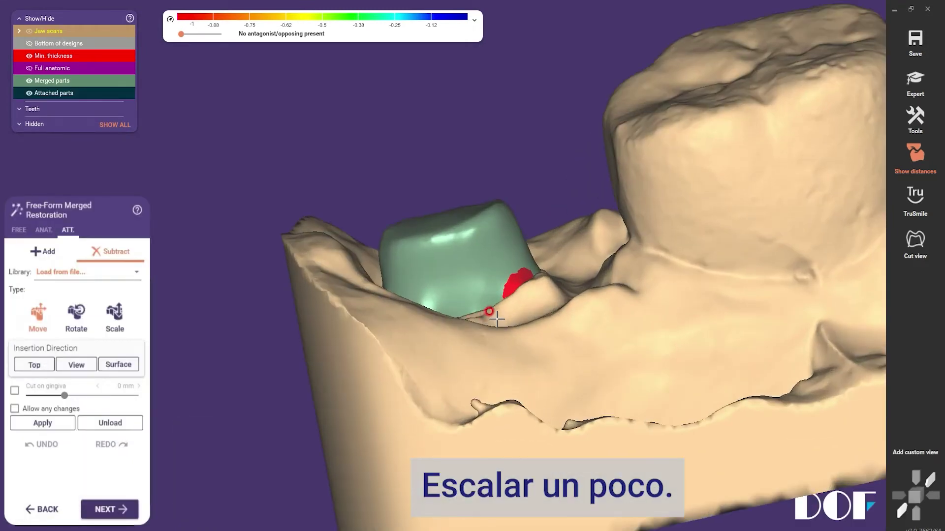
- Scale the post_1 attachment up slightly and view the tooth from above
right_click(505, 330)
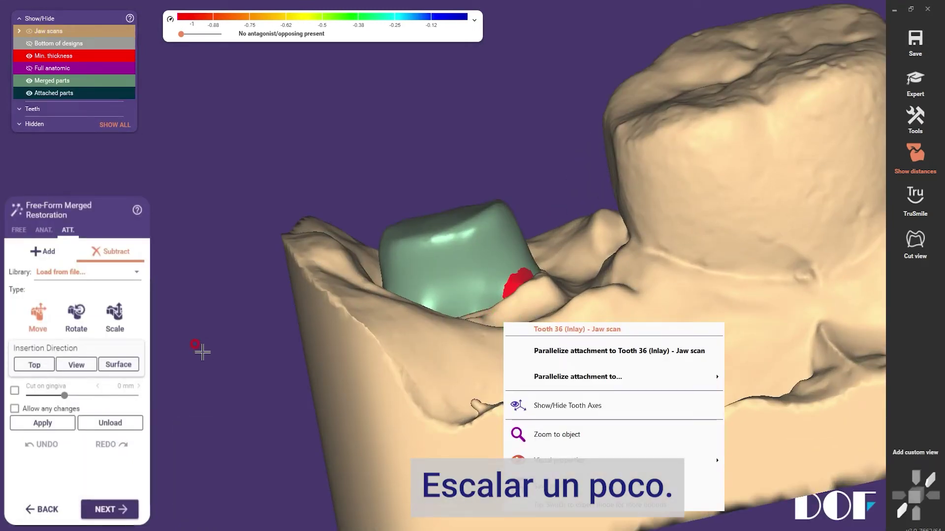
click(125, 323)
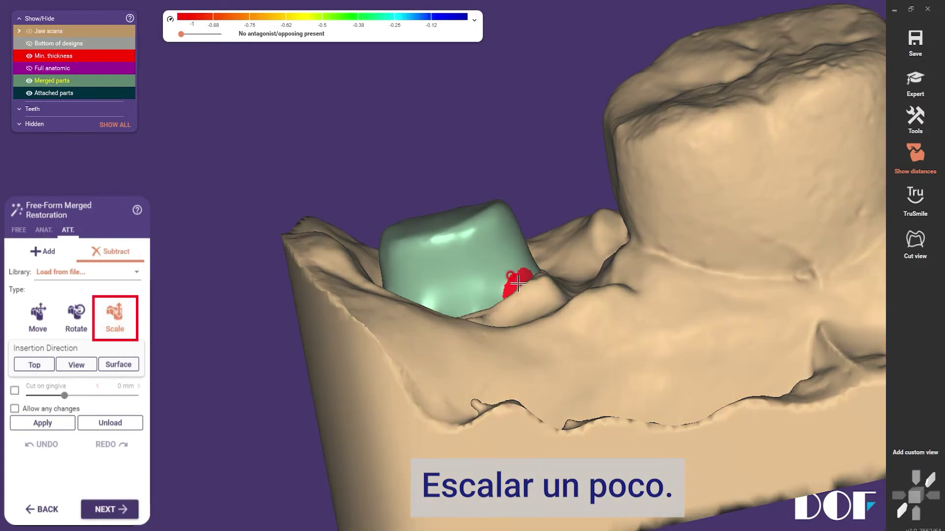
click(518, 279)
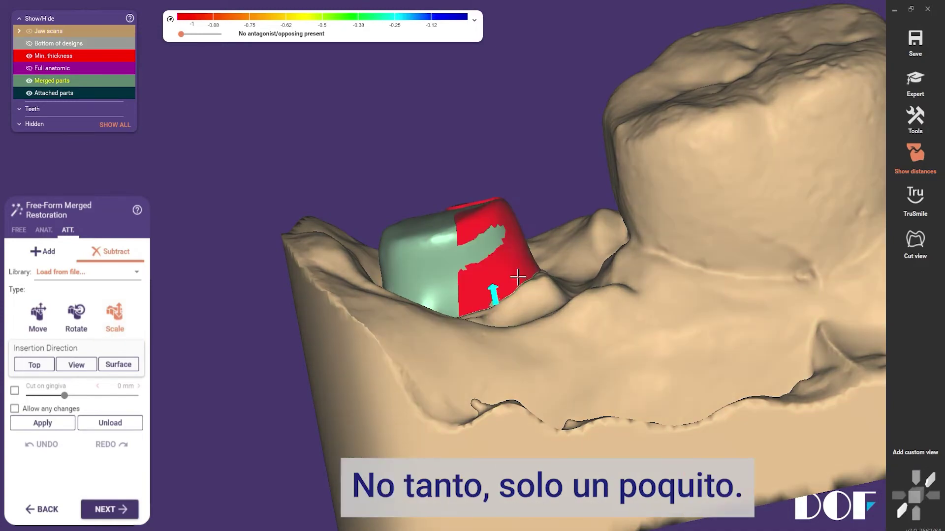
right_drag(518, 278, 501, 171)
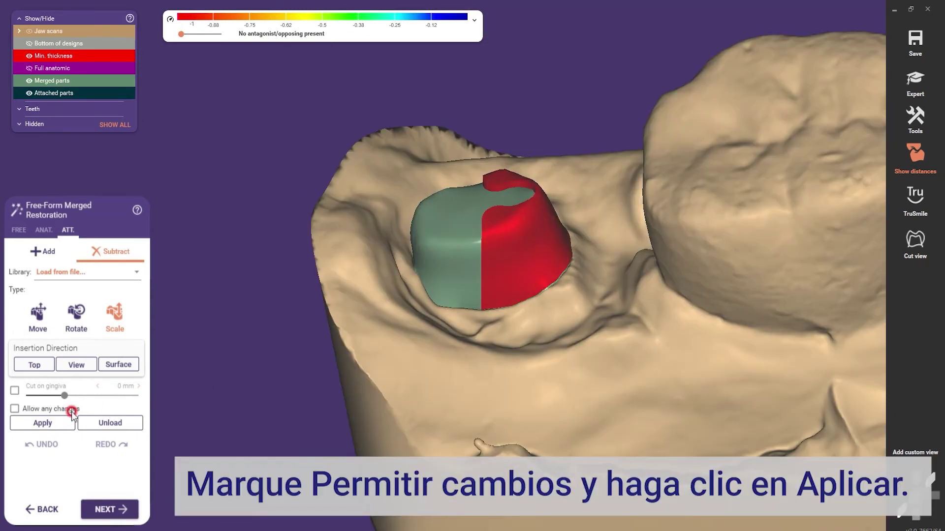
- Allow any changes, apply the subtraction, and continue to the Save modifications prompt
click(15, 409)
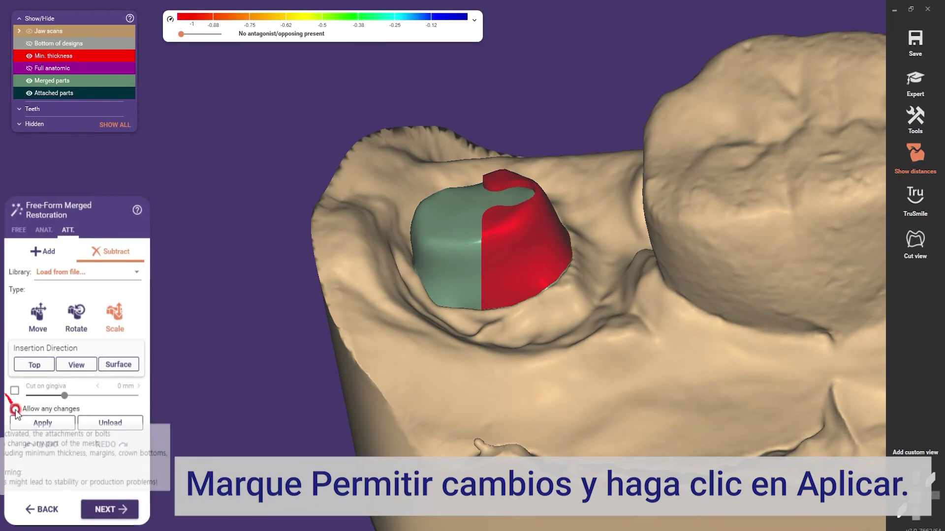
click(51, 425)
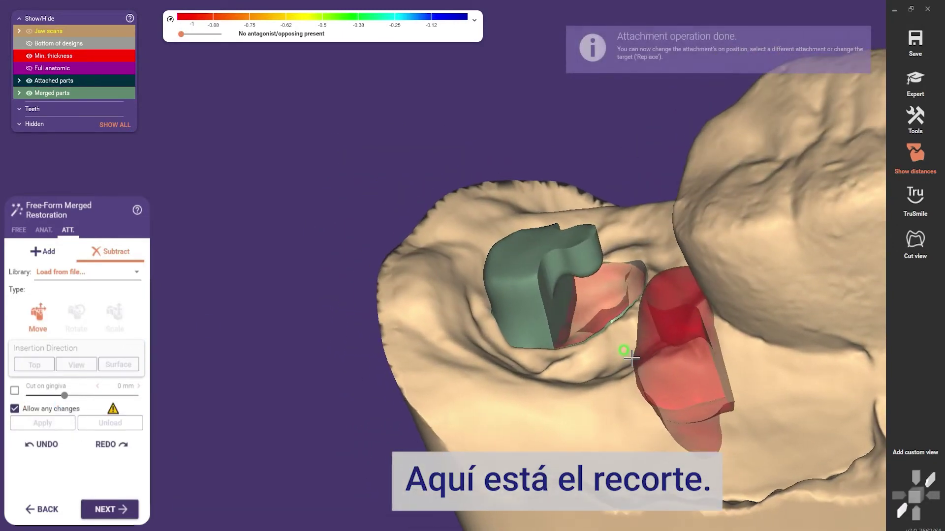
mouse_move(632, 358)
mouse_down()
mouse_move(537, 323)
mouse_move(138, 485)
mouse_up()
click(100, 500)
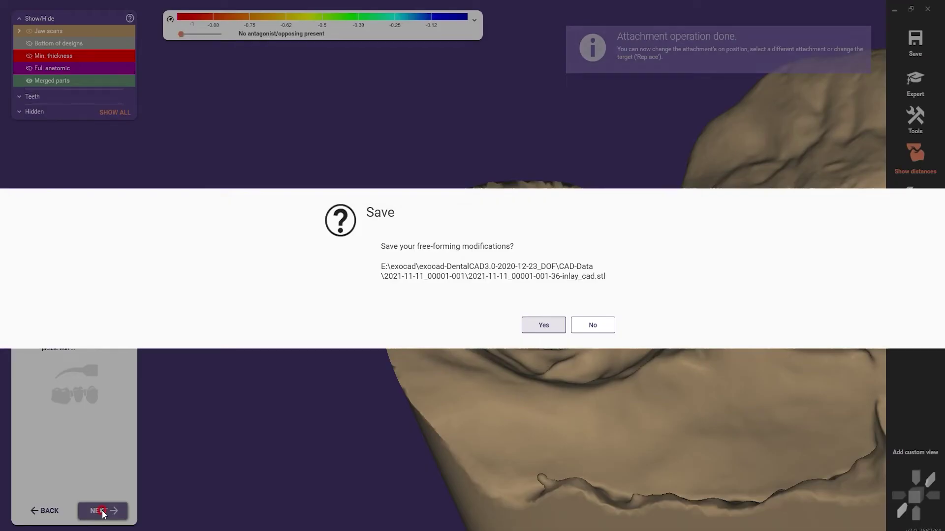
click(553, 326)
- Save the free-forming modifications and finish the wizard in Expert mode
click(101, 501)
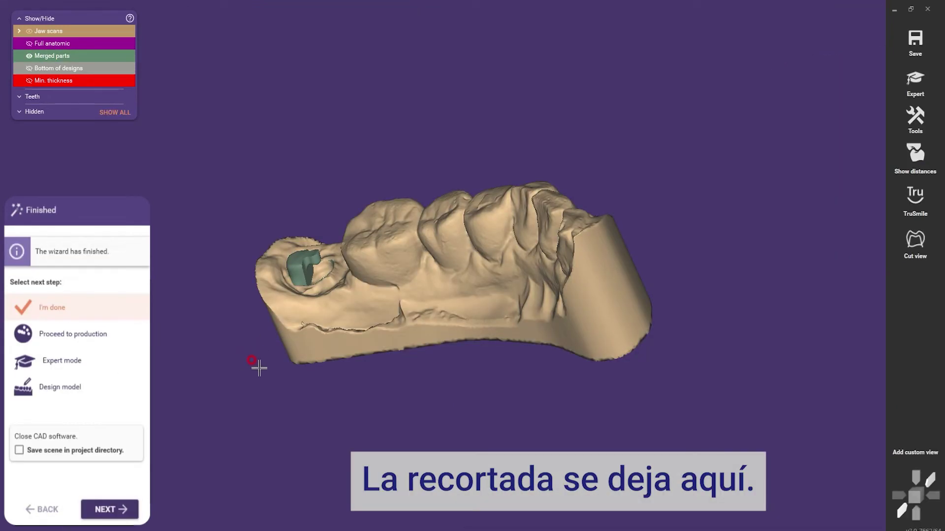
right_drag(338, 301, 320, 277)
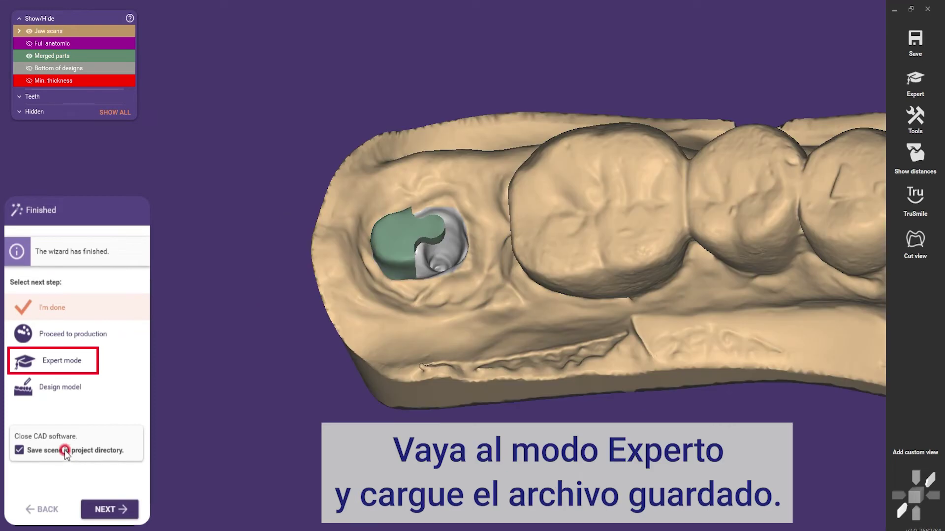
click(59, 364)
click(113, 505)
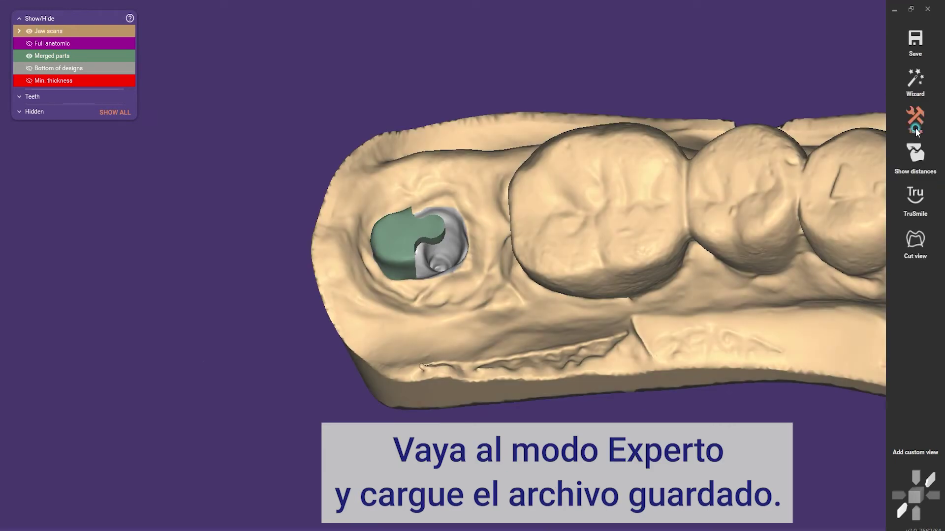
- Add post_1.stl from the Desktop as a Generic visualization mesh
click(915, 123)
click(758, 339)
click(63, 212)
click(57, 277)
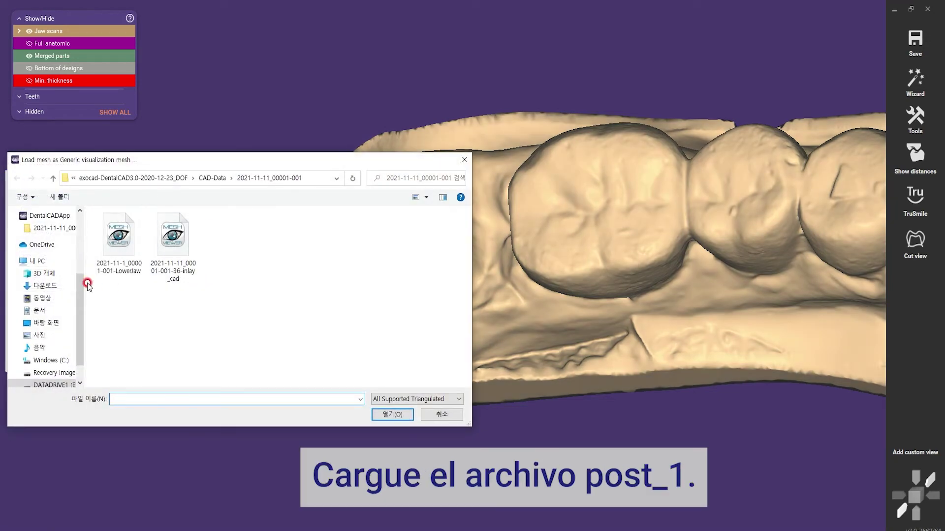
click(45, 324)
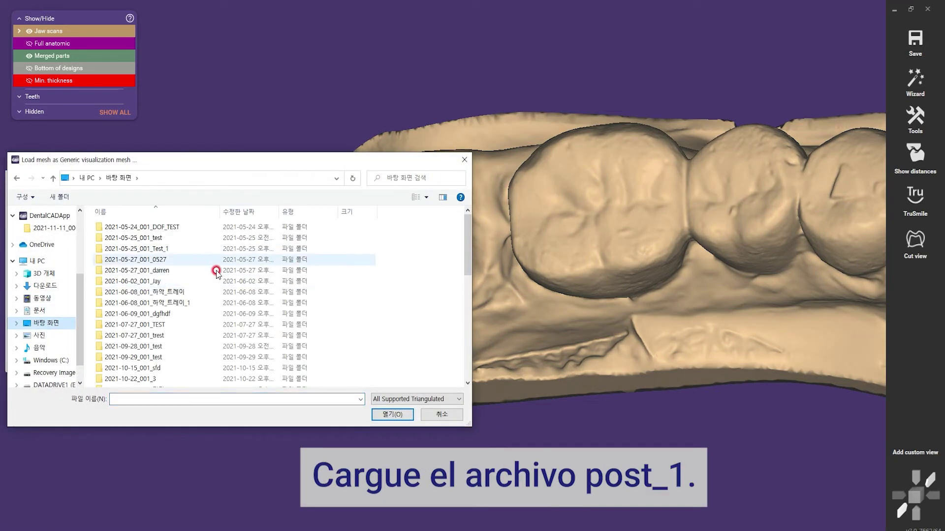
scroll(150, 314, down, 5)
click(139, 328)
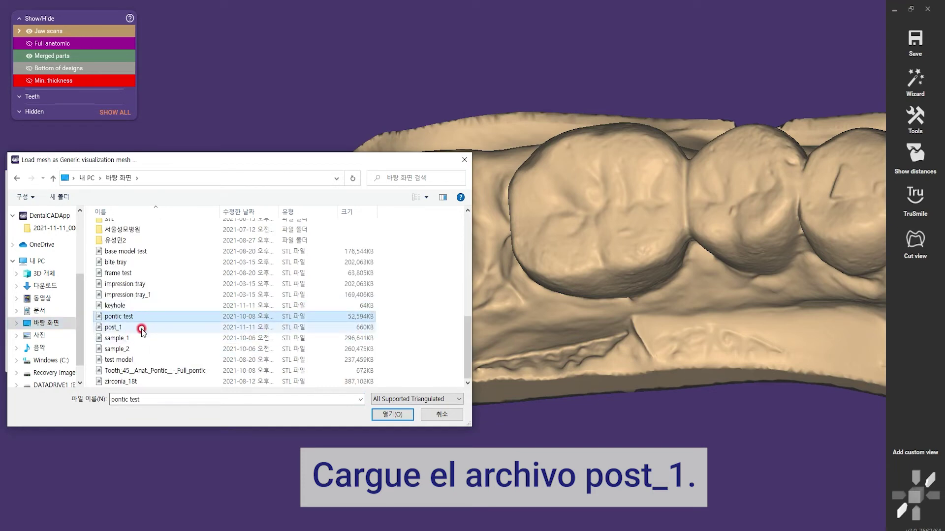
click(392, 415)
mouse_move(770, 351)
right_down()
mouse_move(680, 404)
mouse_move(508, 461)
right_up()
click(110, 375)
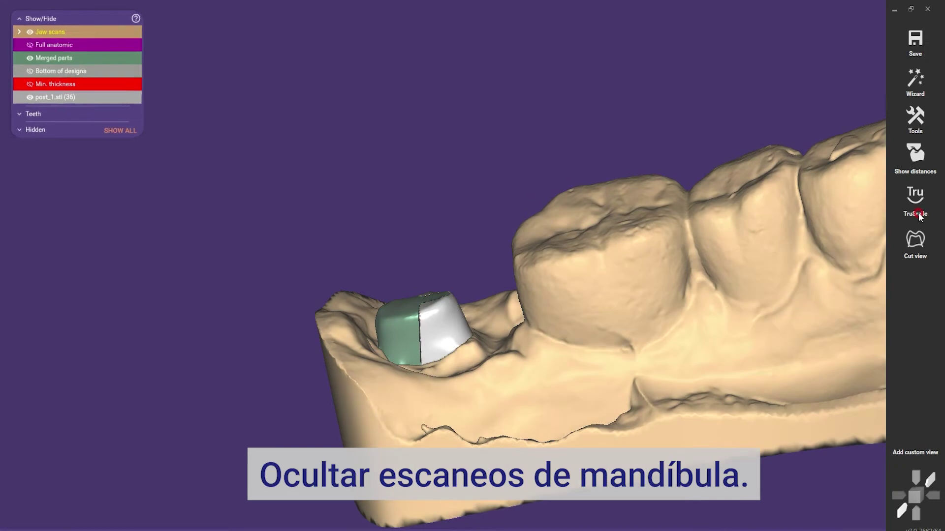
- Hide the jaw scans and set post_1.stl transparency to about 52%
click(37, 41)
mouse_move(500, 338)
right_down()
mouse_move(471, 262)
mouse_move(477, 267)
right_up()
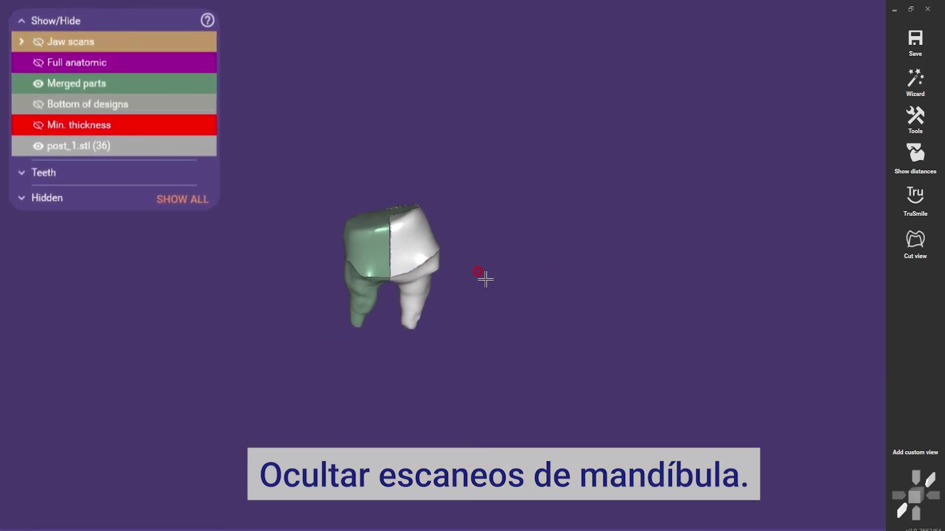
drag(97, 145, 128, 156)
scroll(467, 220, up, 5)
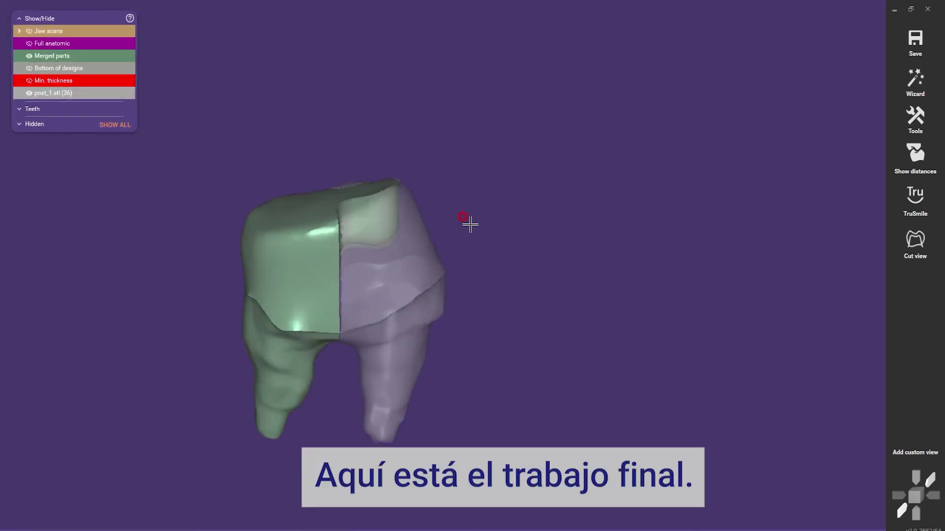
- Orbit and zoom around tooth 36 to inspect the joint between the two pieces
right_drag(496, 219, 618, 205)
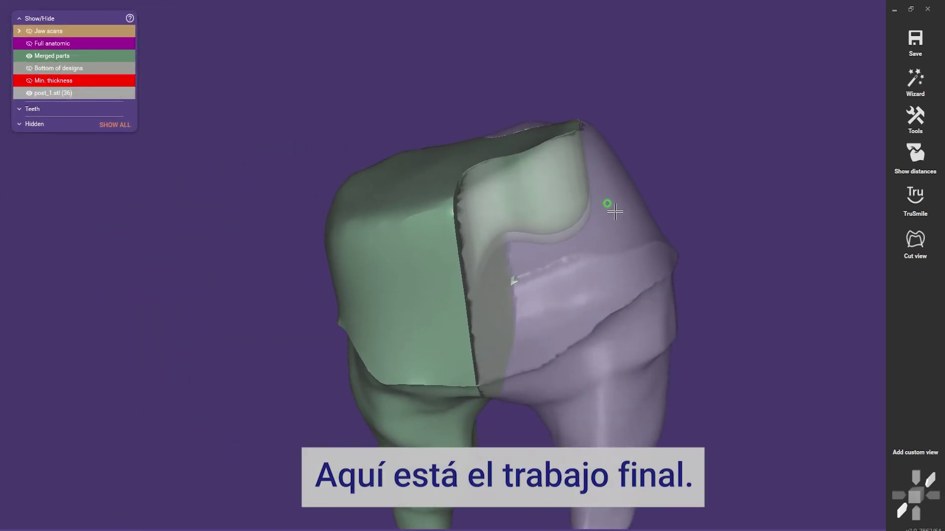
scroll(597, 202, down, 5)
scroll(593, 283, down, 2)
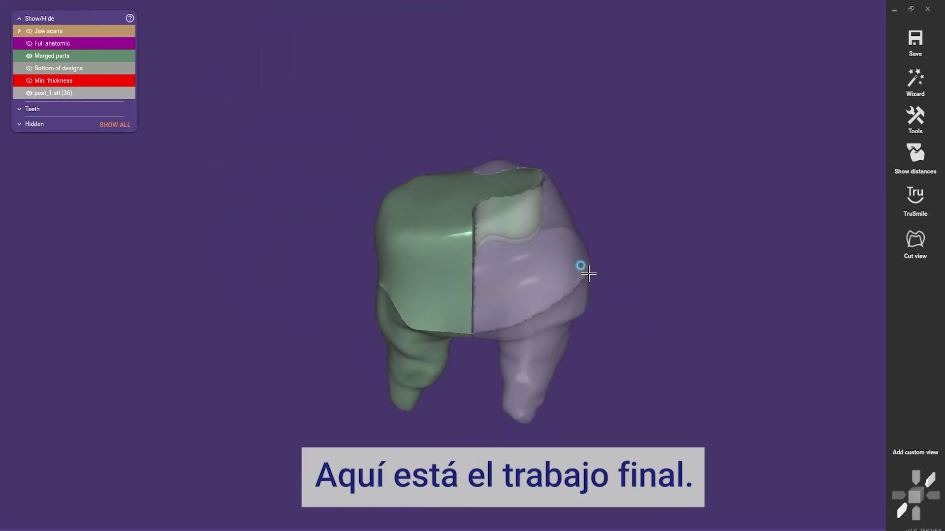
right_drag(575, 289, 564, 281)
mouse_move(592, 336)
right_down()
mouse_move(568, 216)
mouse_move(629, 264)
mouse_move(521, 228)
right_up()
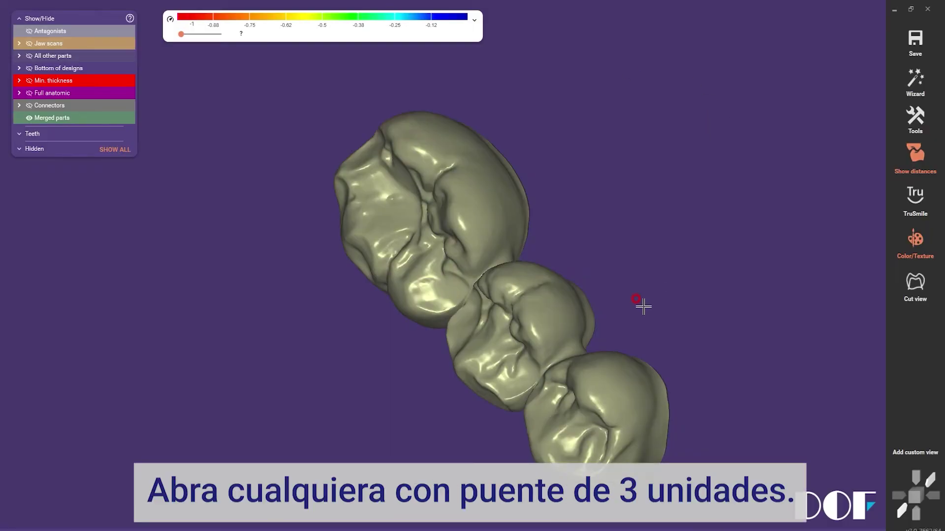
- Turn the opened three-unit bridge to a side view
mouse_move(643, 306)
right_down()
mouse_move(640, 291)
mouse_move(610, 276)
mouse_move(558, 219)
right_up()
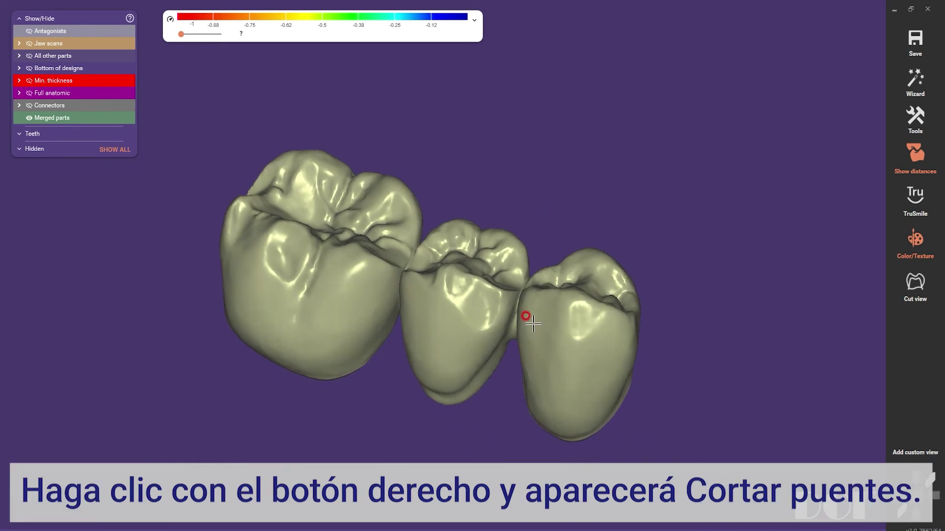
- Start Bridge Split and load the Keyhole 2.3 angled - 100µm gap for 0.6mm milling splitter
right_click(605, 149)
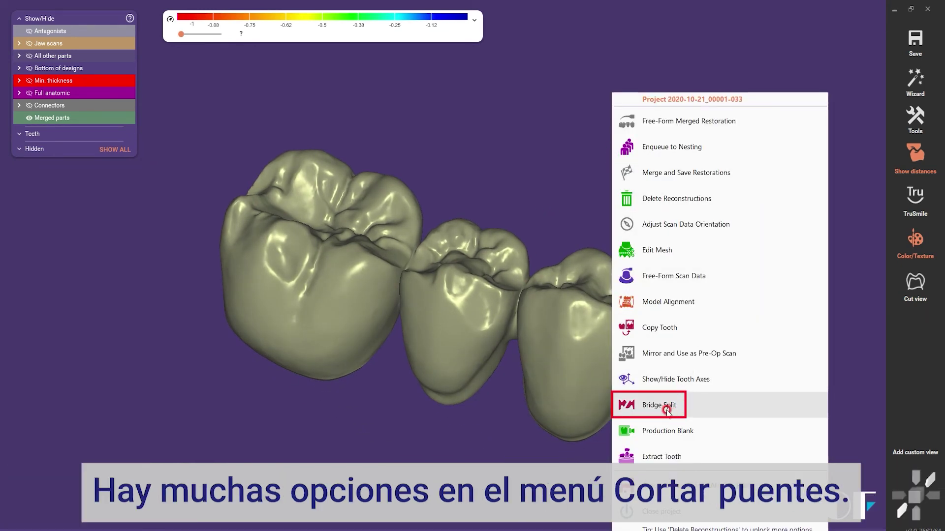
click(667, 410)
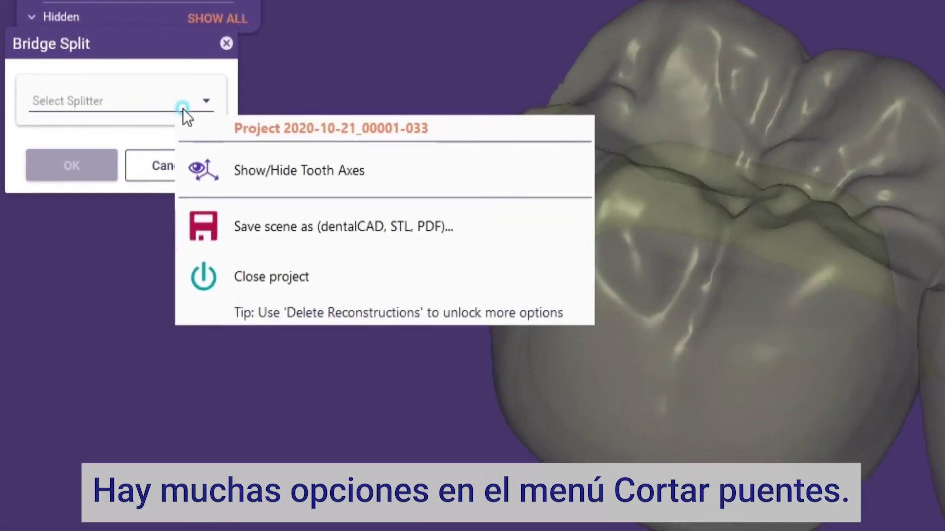
click(187, 100)
scroll(126, 332, down, 5)
scroll(126, 332, down, 5)
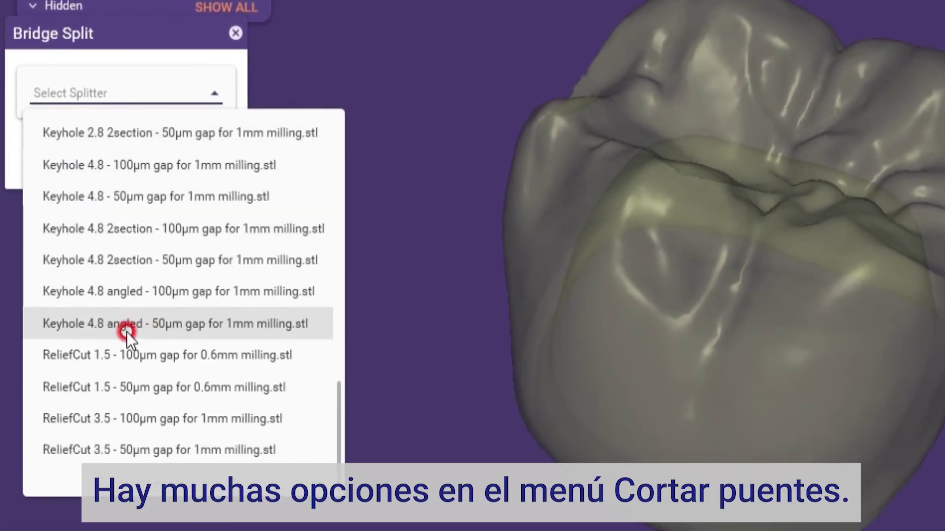
scroll(126, 331, up, 3)
click(151, 260)
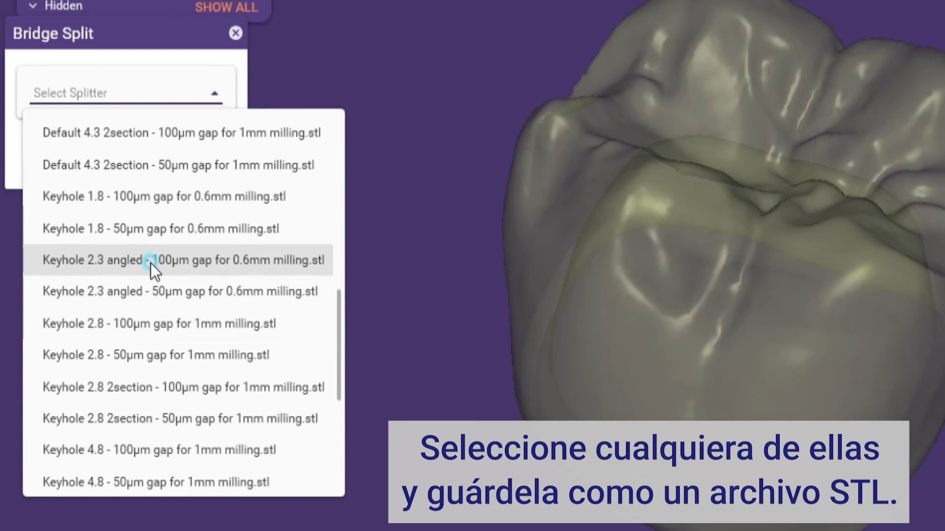
click(121, 266)
click(489, 217)
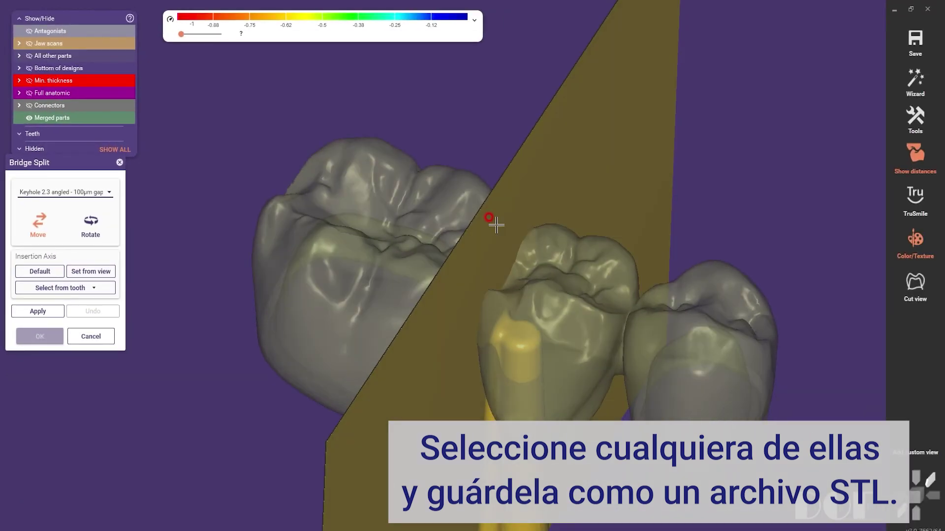
- Hide Merged parts so only the keyhole splitter shows, then choose Save to file on it
click(602, 147)
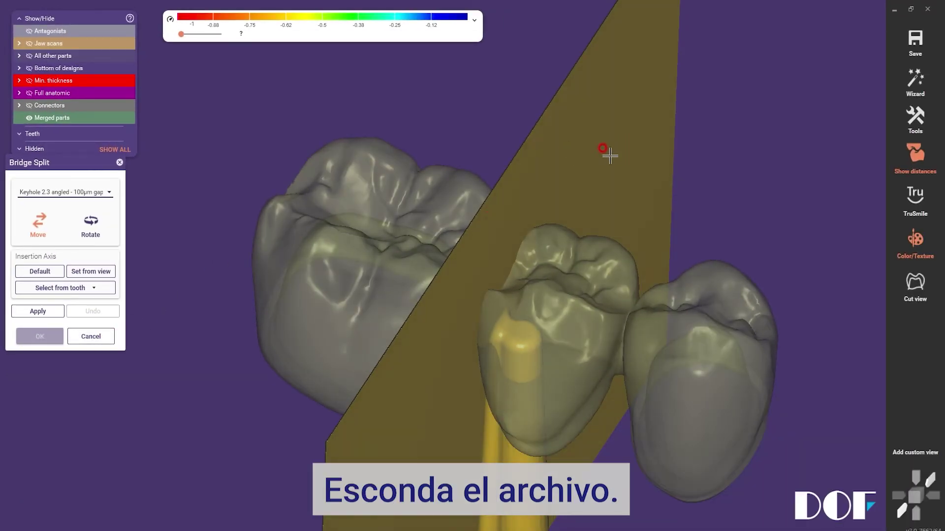
click(29, 118)
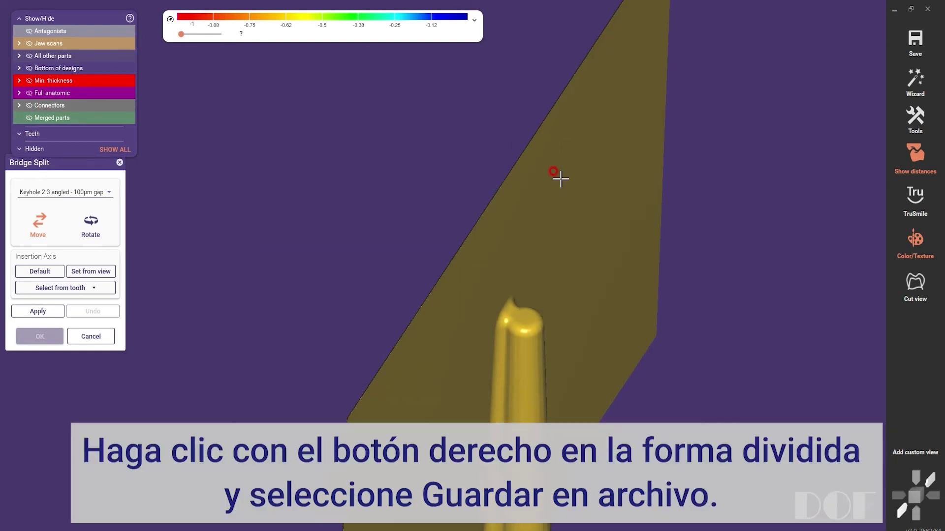
scroll(561, 224, down, 5)
scroll(504, 265, down, 2)
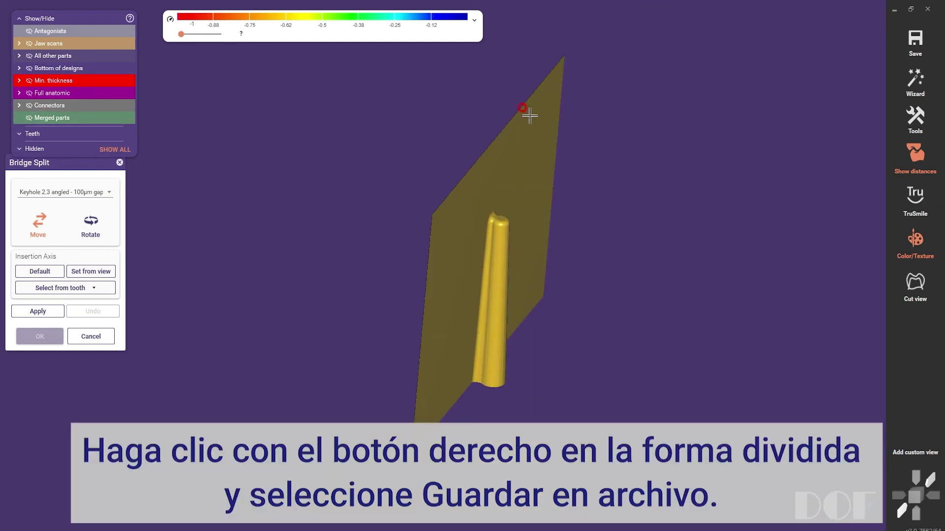
right_click(515, 191)
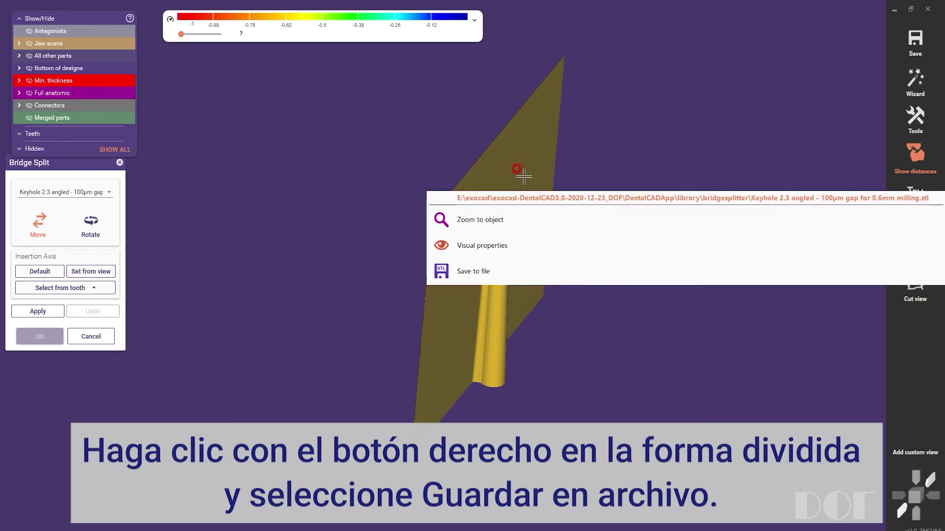
click(485, 271)
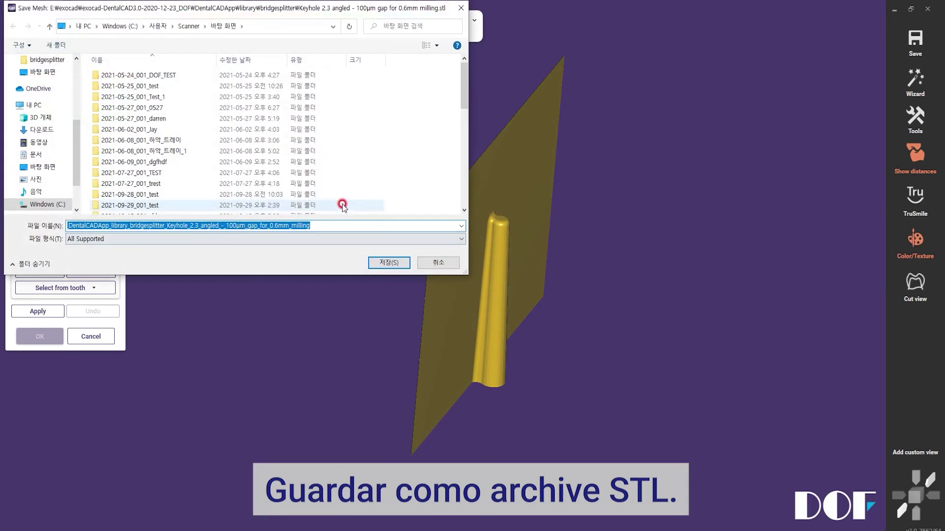
- Set the Save Mesh file type to STL (*.stl)
click(229, 240)
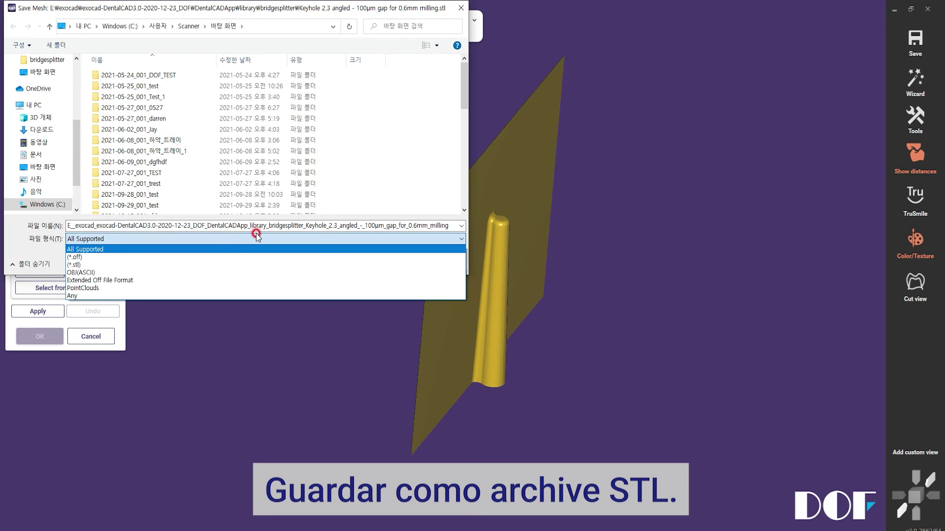
click(168, 266)
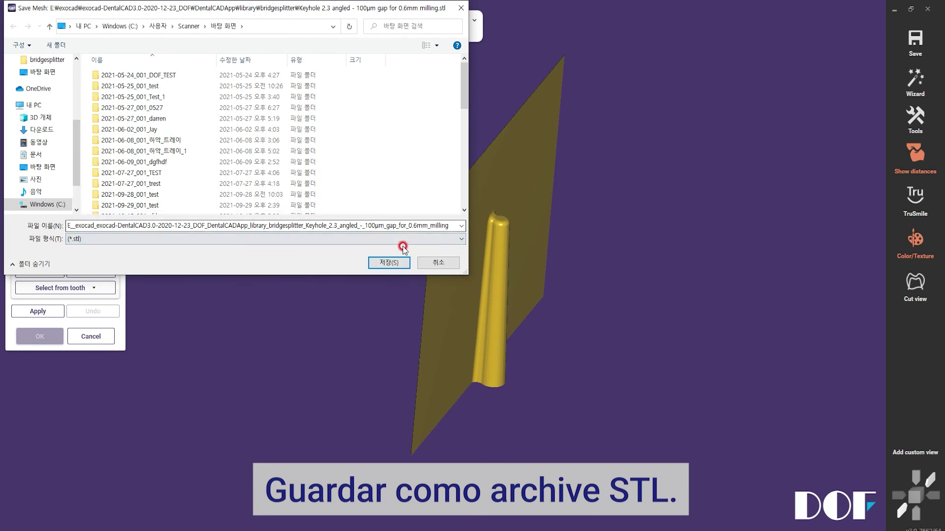